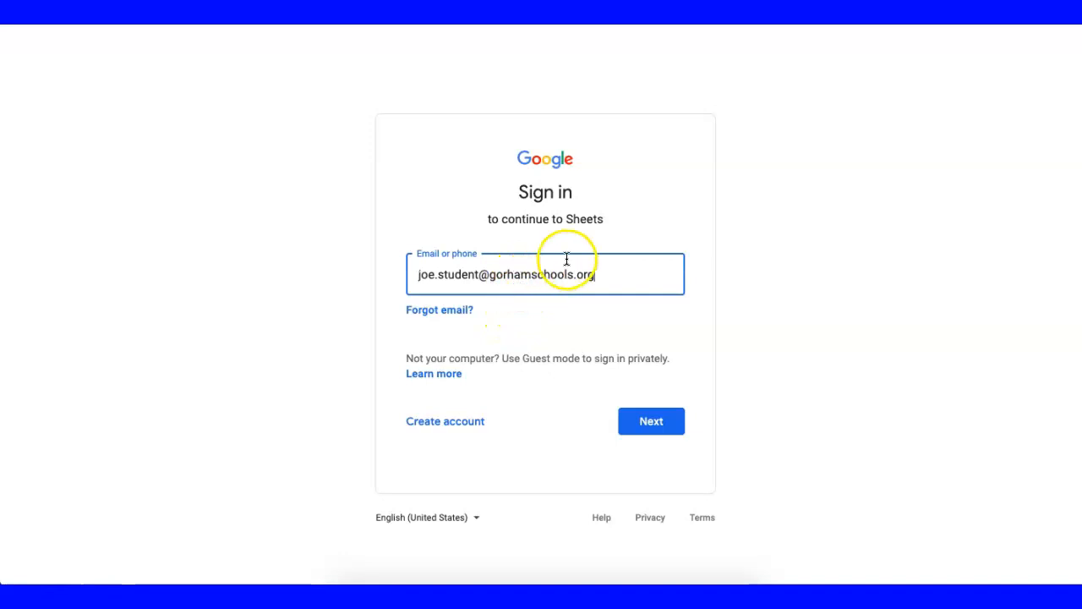
# - Submit the prefilled account e-mail, enter the account password and complete the sign-in
pyautogui.click(647, 422)
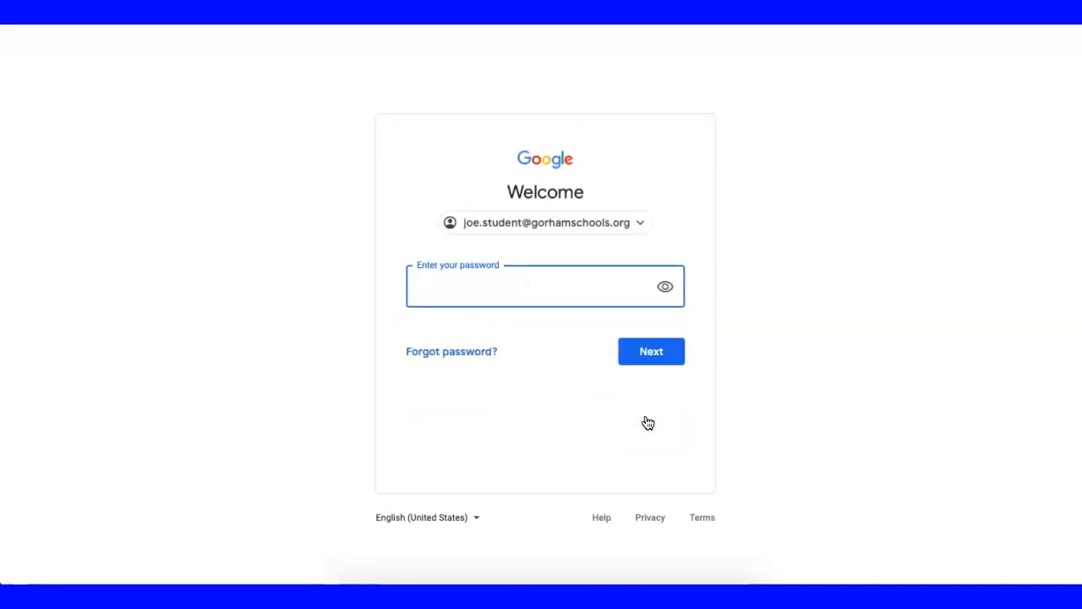
pyautogui.write('••••••••••')
pyautogui.click(674, 359)
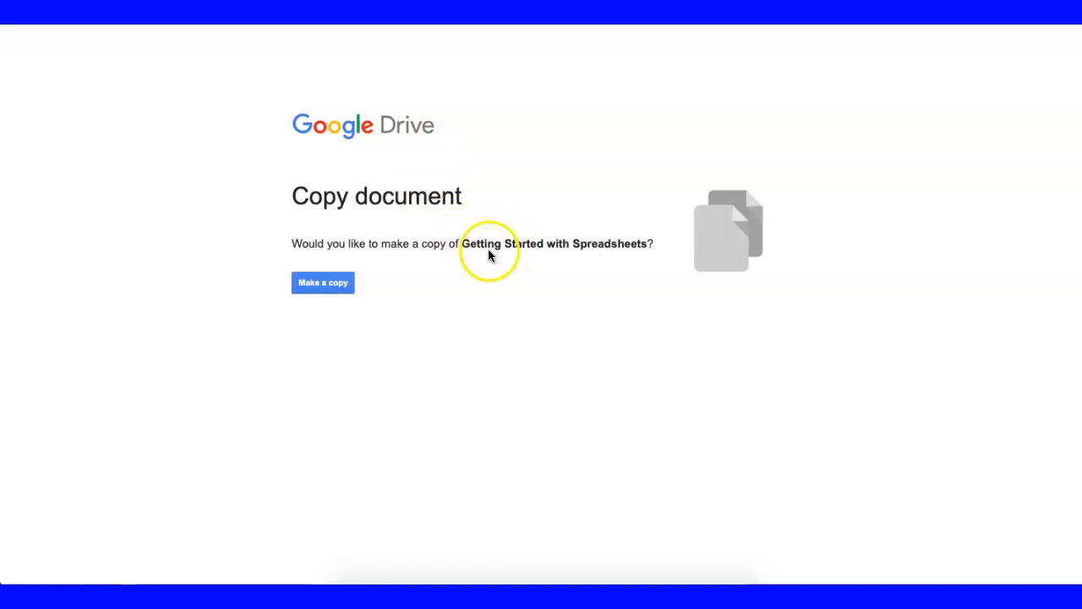
# - Make a copy of the Getting Started with Spreadsheets document and dismiss the cell edit history tip
pyautogui.click(329, 285)
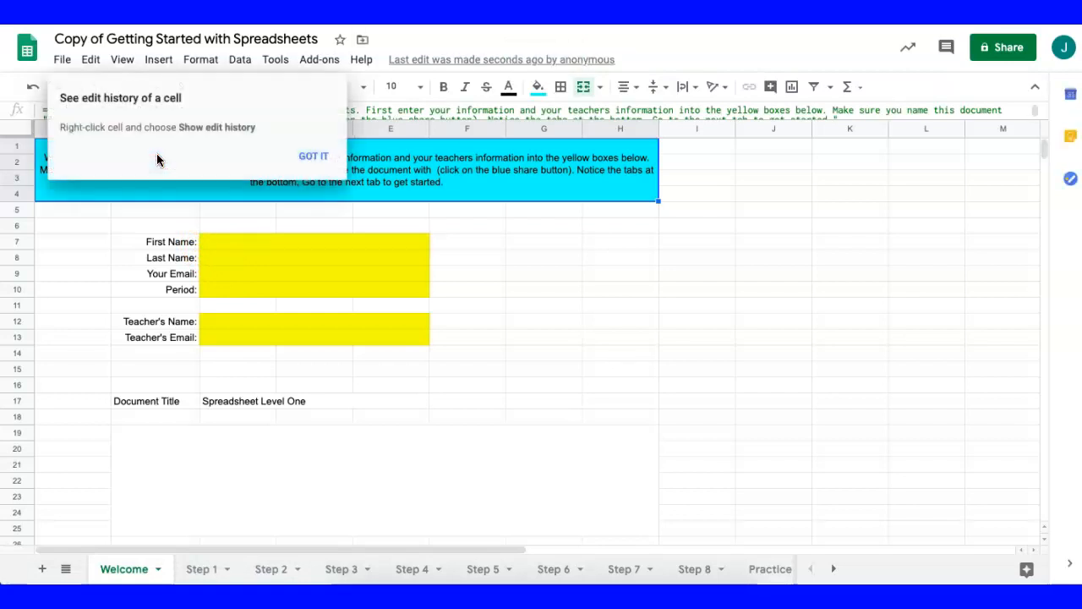
pyautogui.click(313, 157)
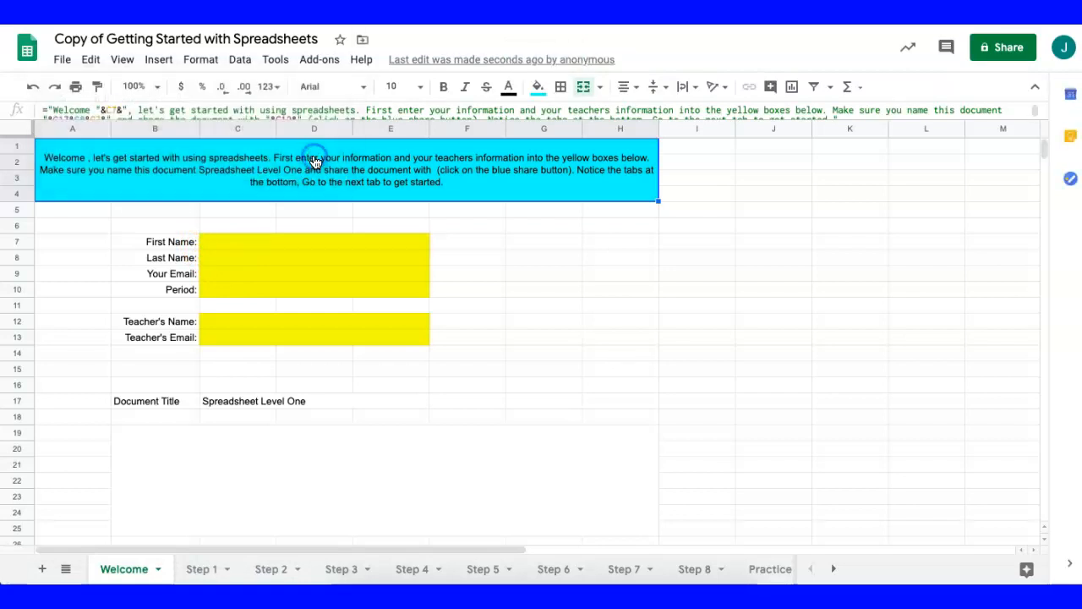
pyautogui.click(411, 222)
# - Fill in the student's first name and last name in the yellow cells of the Welcome sheet
pyautogui.click(225, 241)
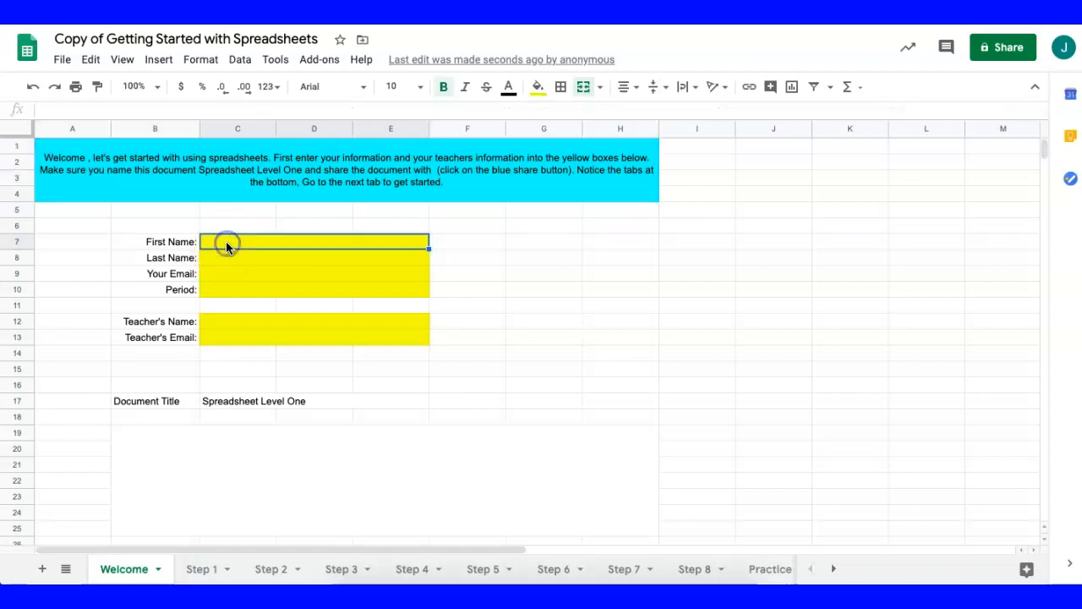
pyautogui.write('Joe')
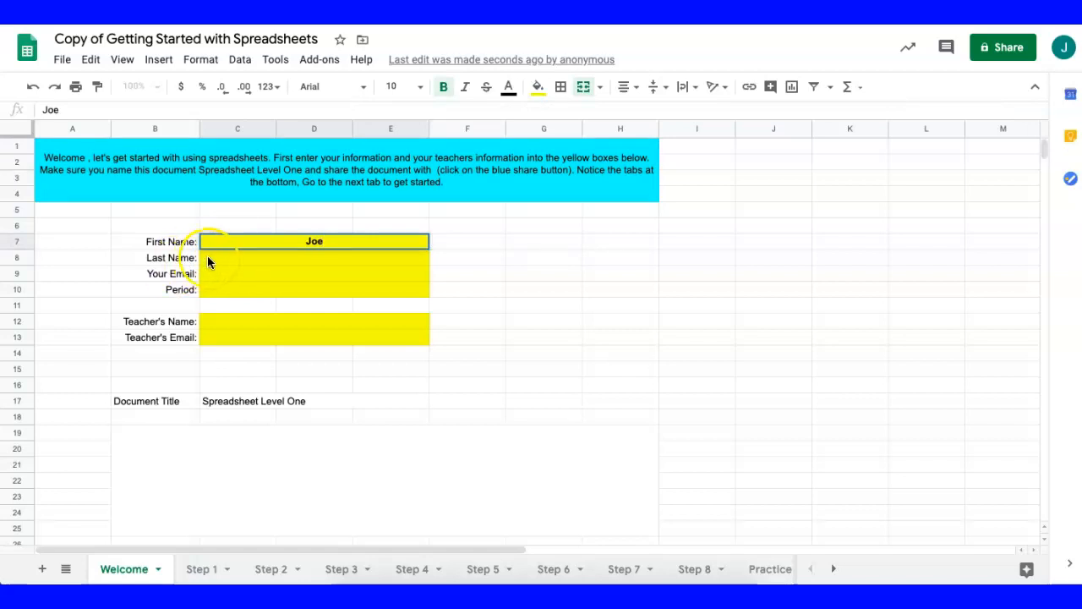
pyautogui.click(213, 256)
pyautogui.write('Student')
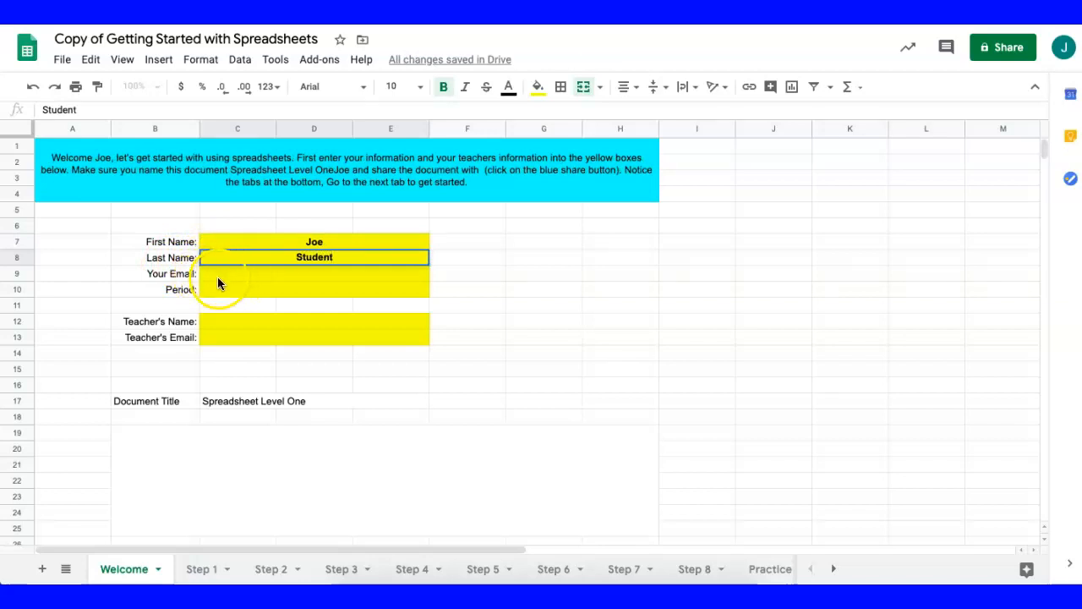
# - Enter the teacher's name in the yellow Teacher's Name cell
pyautogui.click(223, 323)
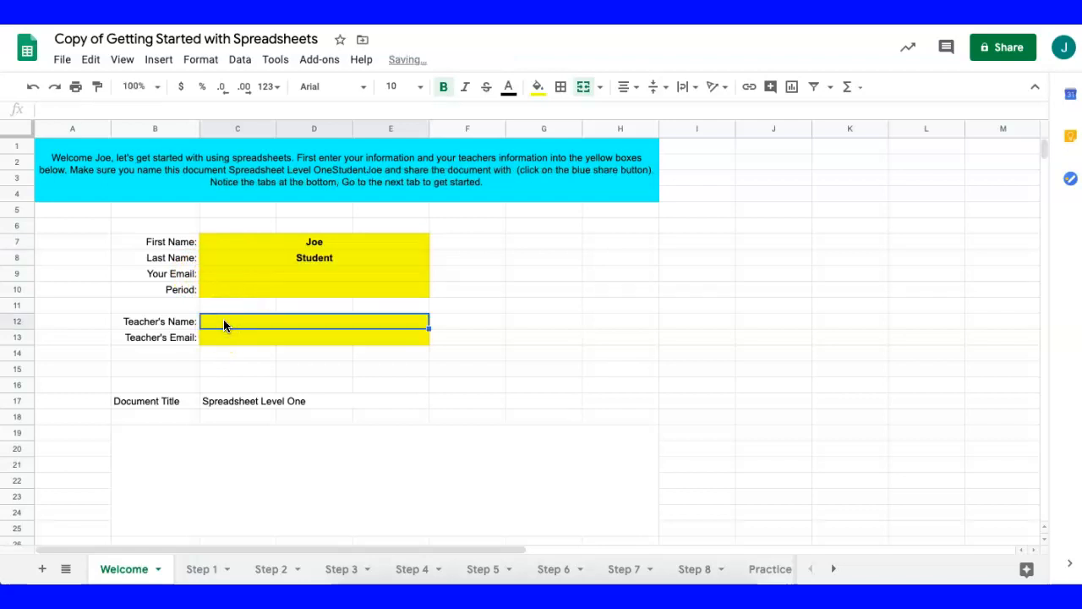
pyautogui.write('Mr')
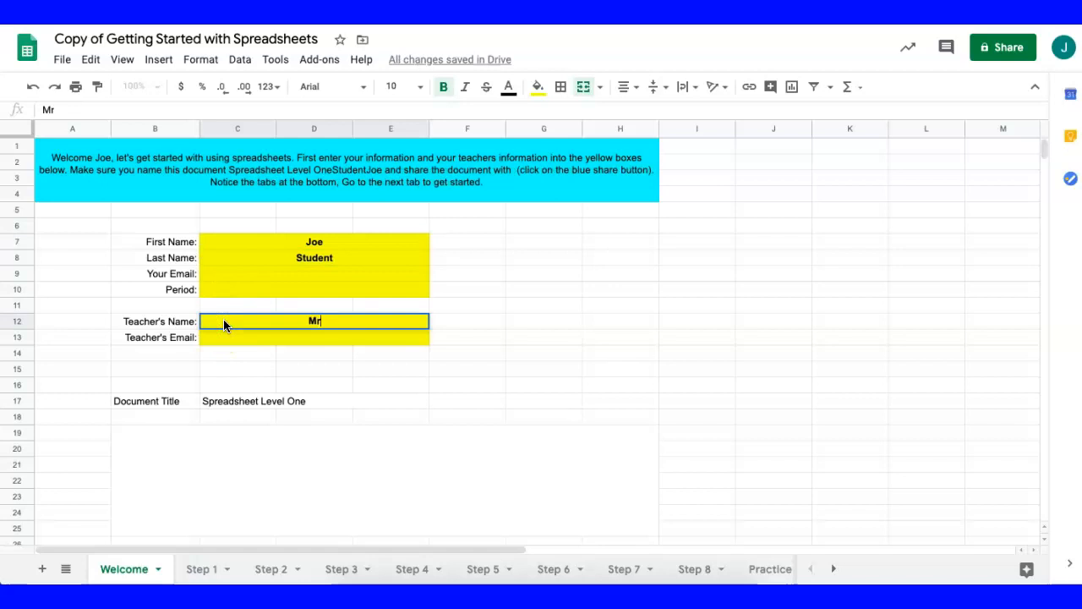
pyautogui.write('. Barton')
pyautogui.click(224, 338)
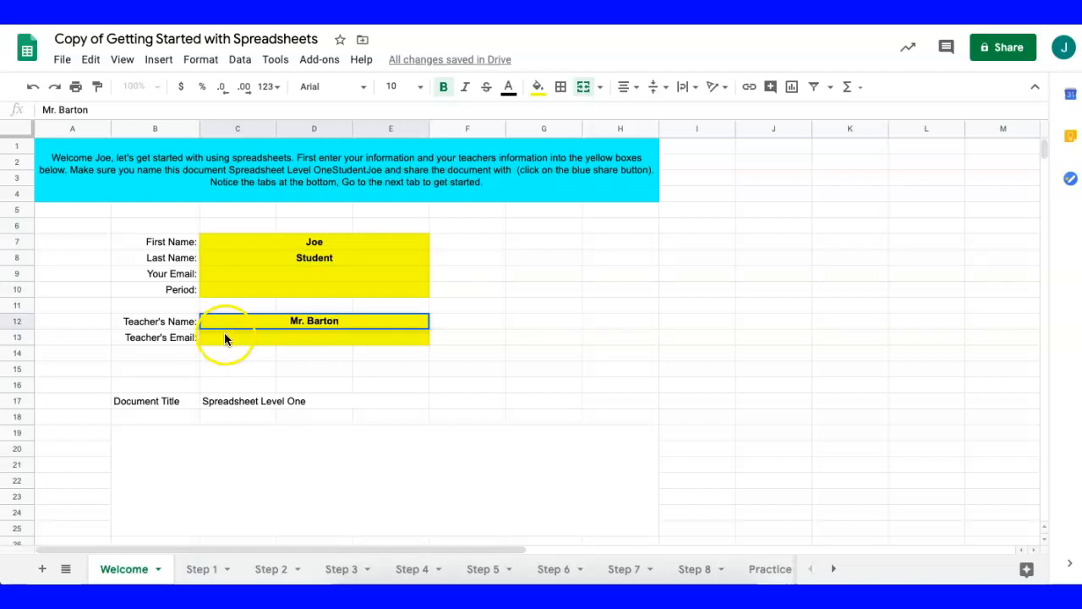
pyautogui.doubleClick(260, 322)
# - Rename the document by replacing "Copy of" with the student's first name in the possessive, before "Getting Started with Spreadsheets"
pyautogui.click(107, 37)
pyautogui.press('BackSpace')
pyautogui.press('BackSpace')
pyautogui.press('BackSpace')
pyautogui.press('BackSpace')
pyautogui.press('BackSpace')
pyautogui.press('BackSpace')
pyautogui.press('BackSpace')
pyautogui.press('BackSpace')
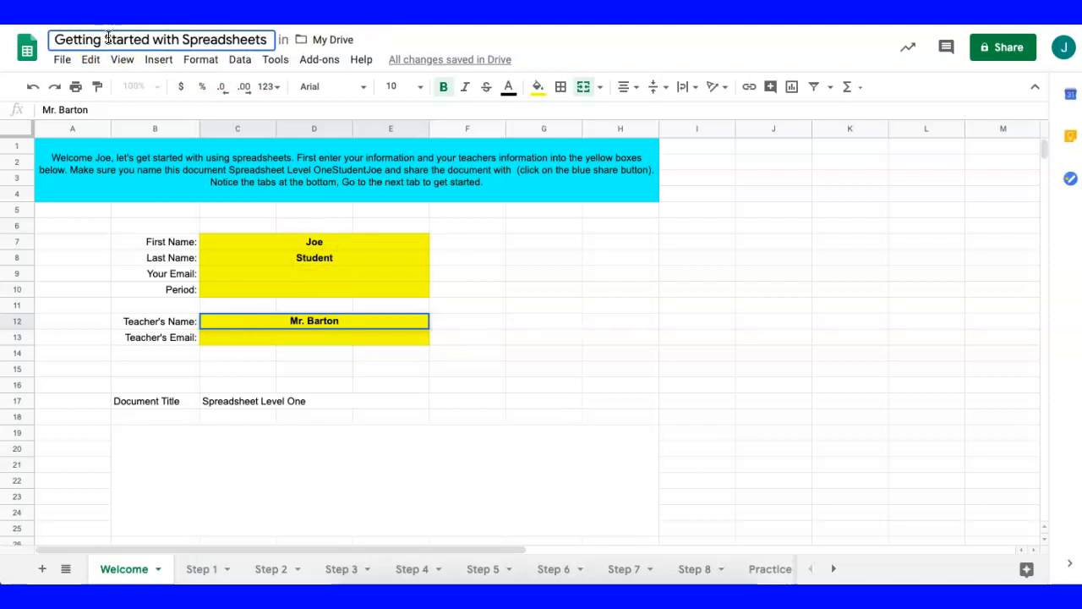
pyautogui.write('Joe')
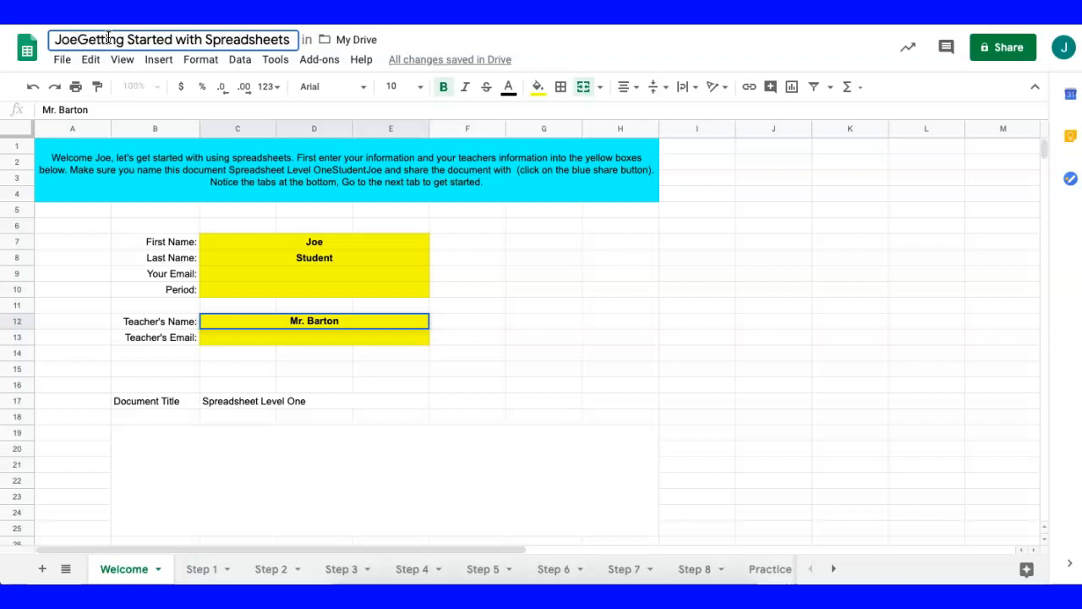
pyautogui.write("'s")
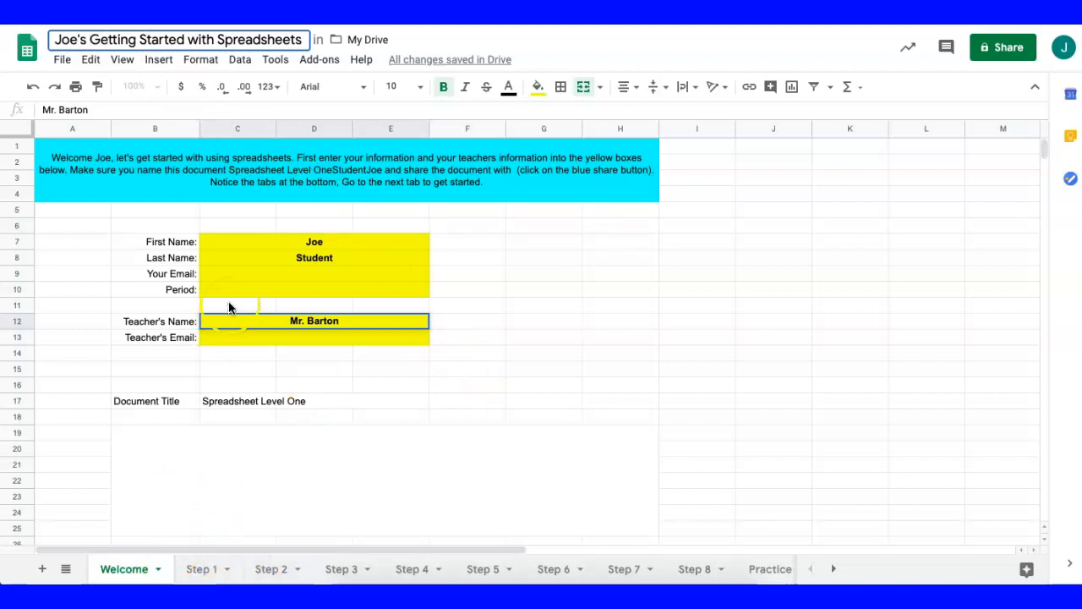
# - On the Step 1 sheet, enter "my name" in cell A4
pyautogui.click(203, 572)
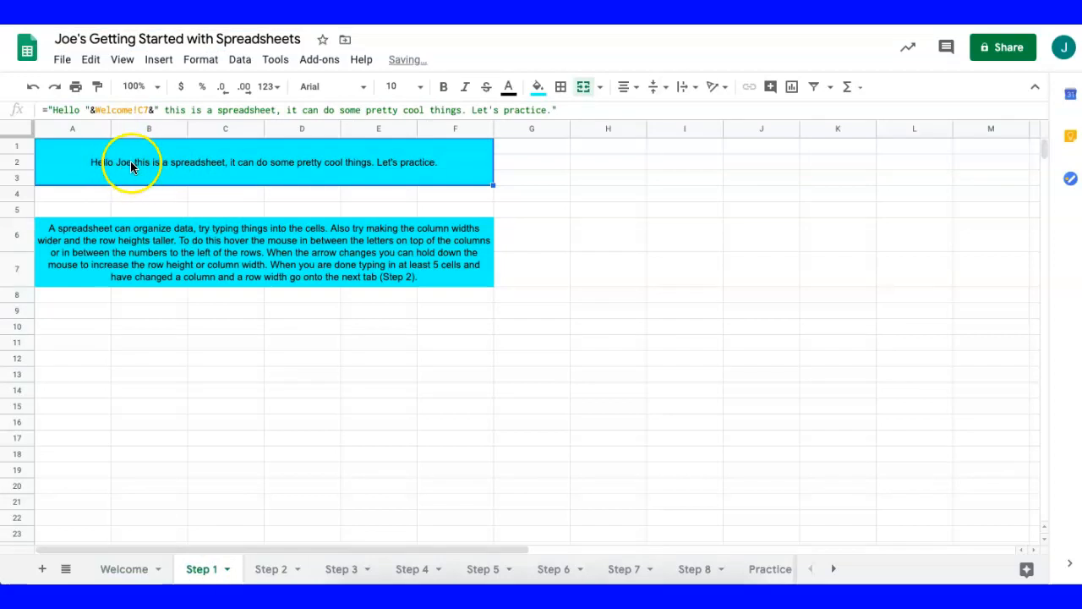
pyautogui.click(130, 570)
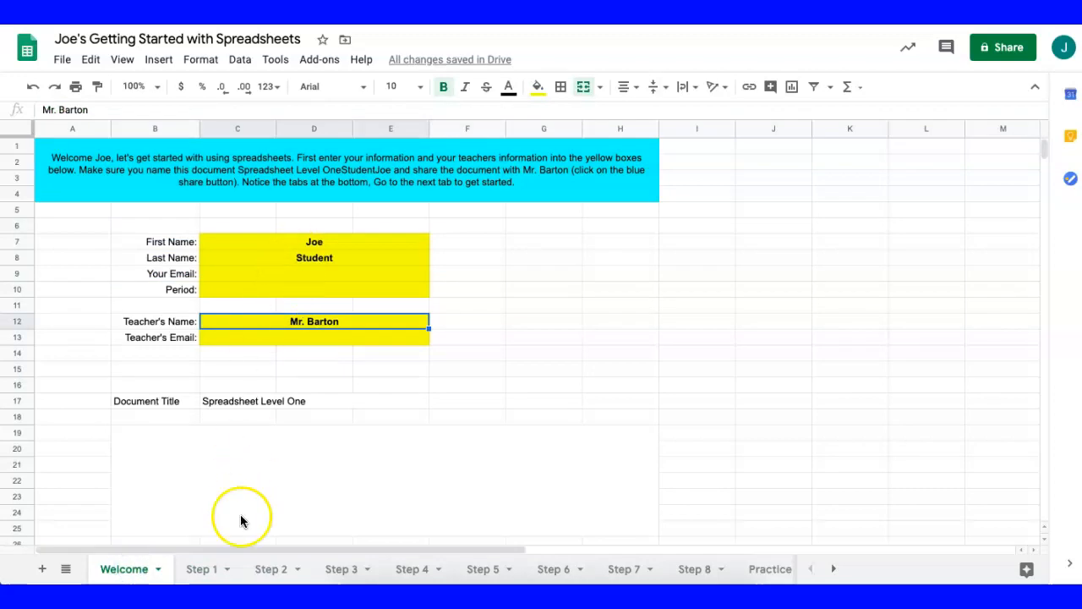
pyautogui.click(208, 569)
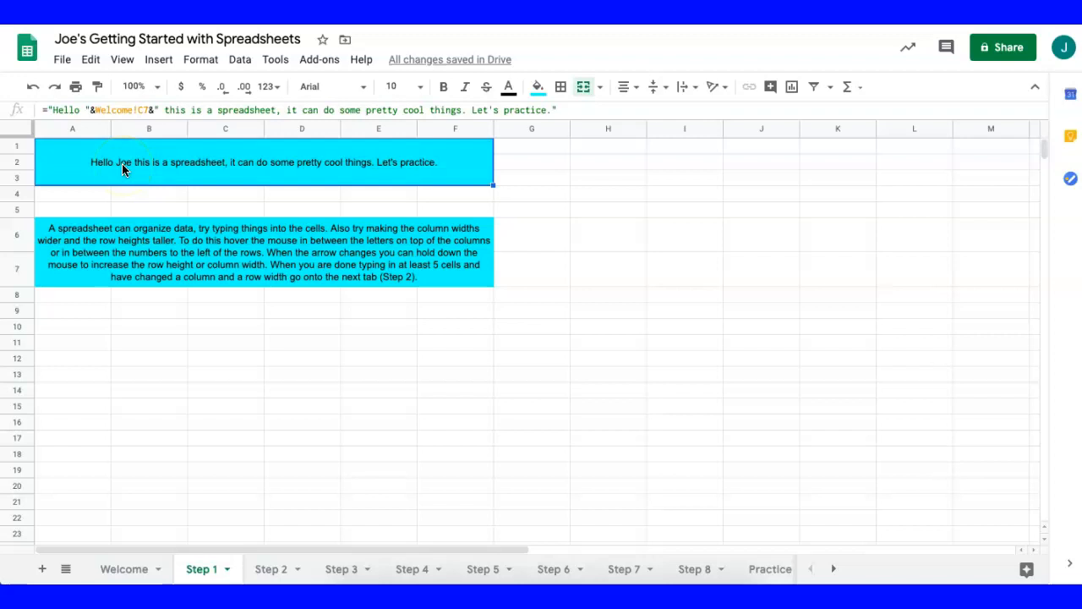
pyautogui.click(186, 165)
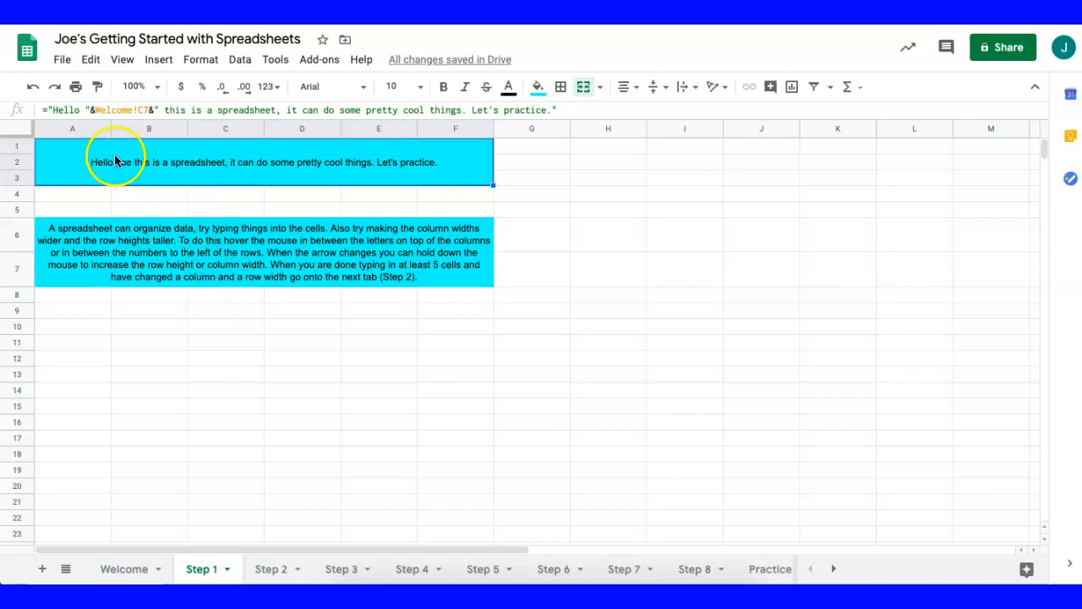
pyautogui.click(65, 198)
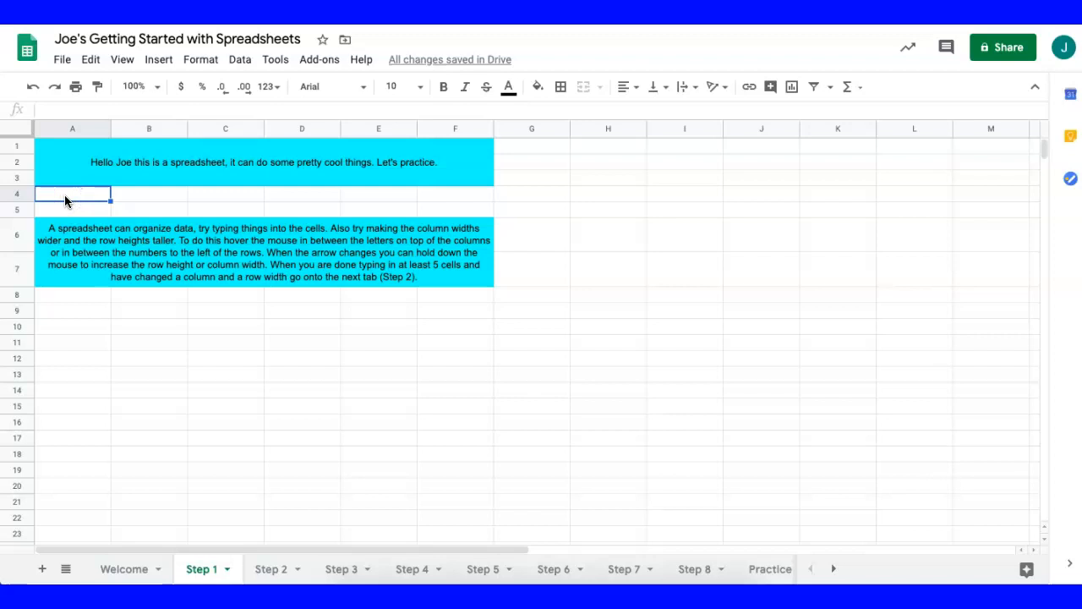
pyautogui.write('my name')
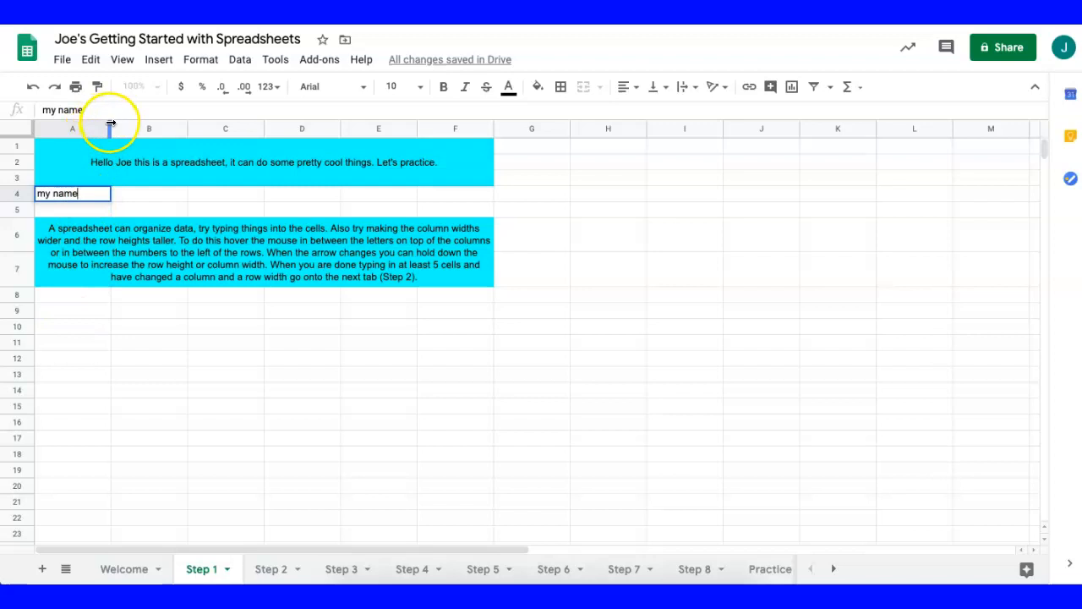
# - Widen columns A and B to about twice their width and make row 4 taller on the Step 1 sheet
pyautogui.moveTo(110, 123); pyautogui.dragTo(179, 111)
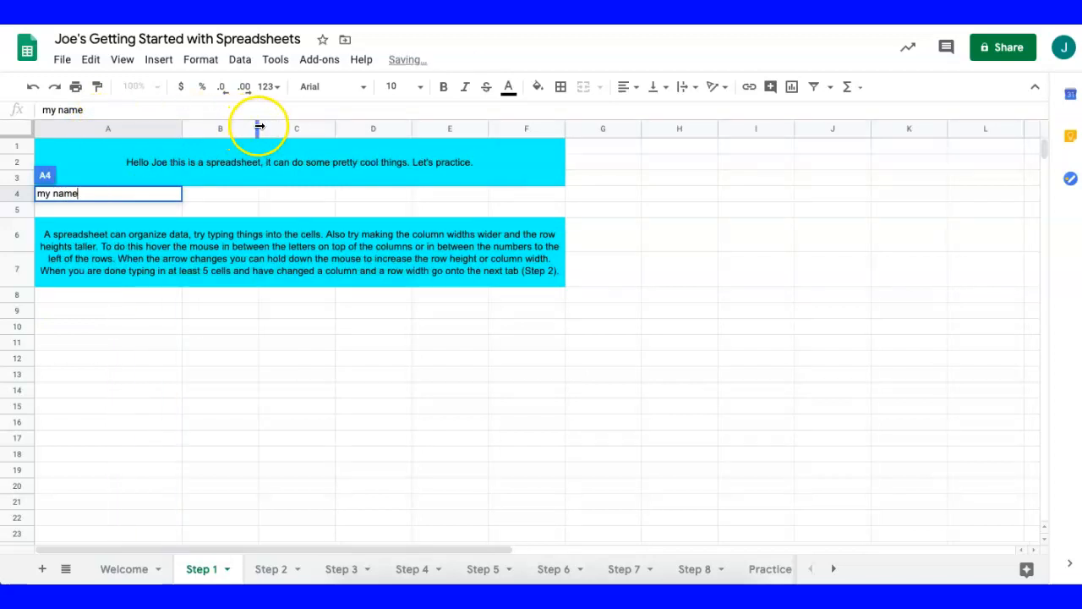
pyautogui.moveTo(259, 125); pyautogui.dragTo(312, 123)
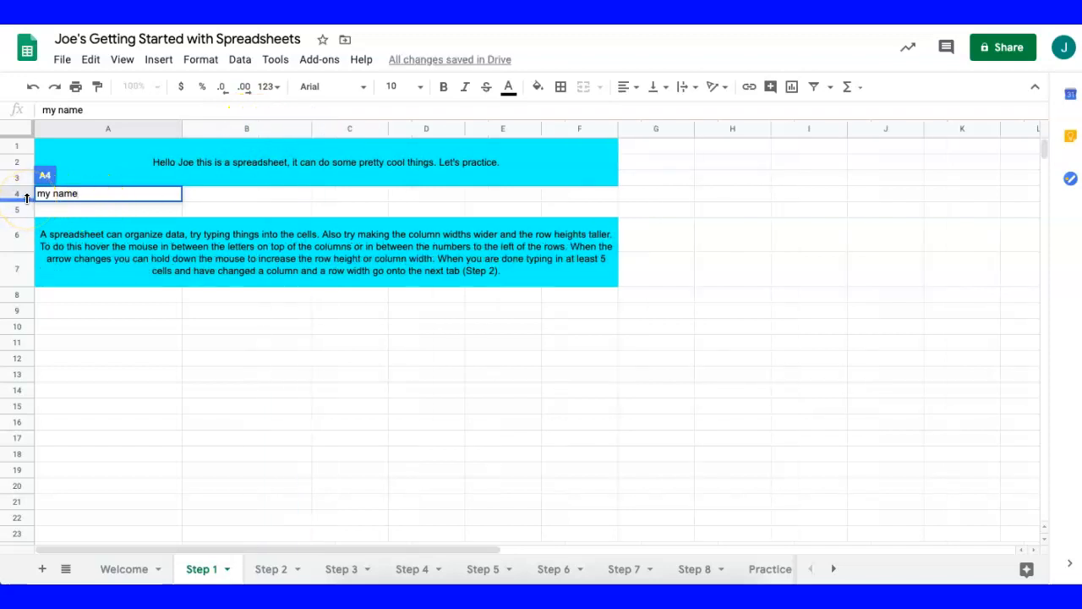
pyautogui.moveTo(27, 198)
pyautogui.mouseDown()
pyautogui.moveTo(25, 286)
pyautogui.moveTo(29, 211)
pyautogui.mouseUp()
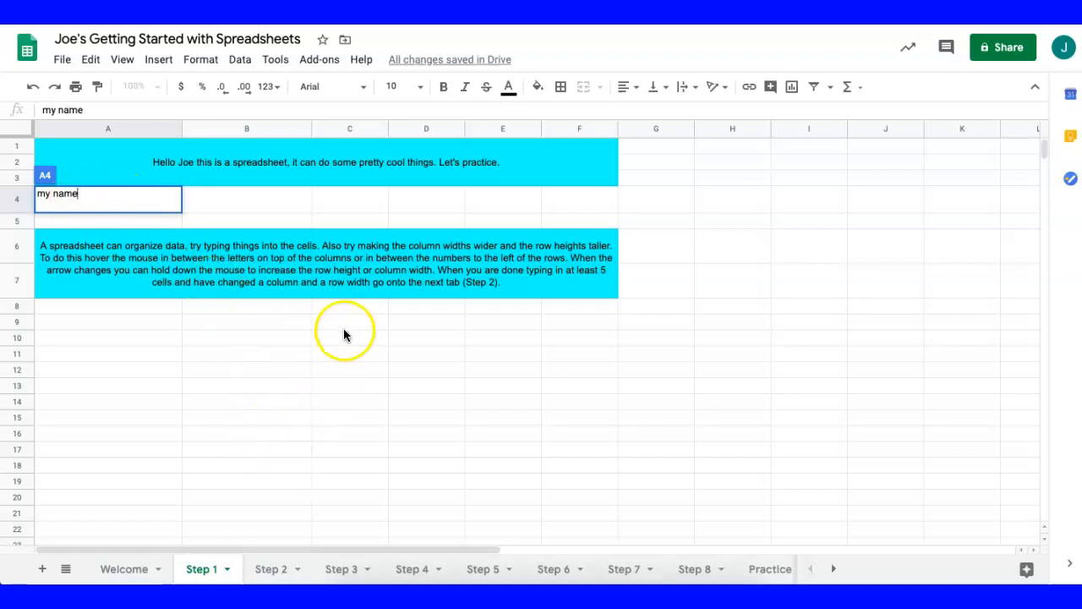
# - On the Step 2 sheet, enter the cell address B12 in the yellow cell in column B
pyautogui.click(270, 570)
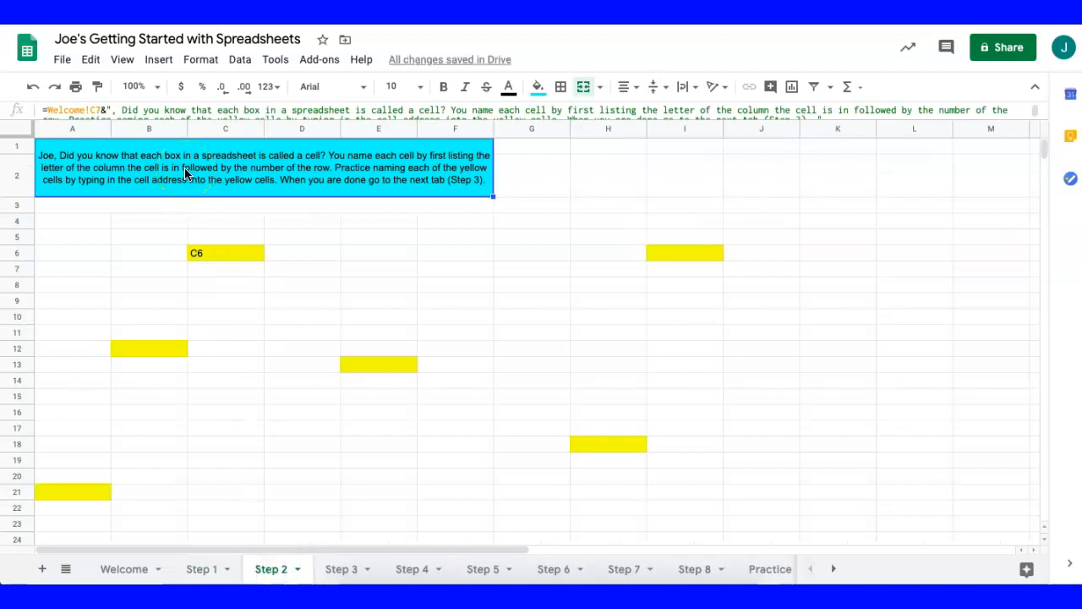
pyautogui.click(269, 187)
pyautogui.click(288, 221)
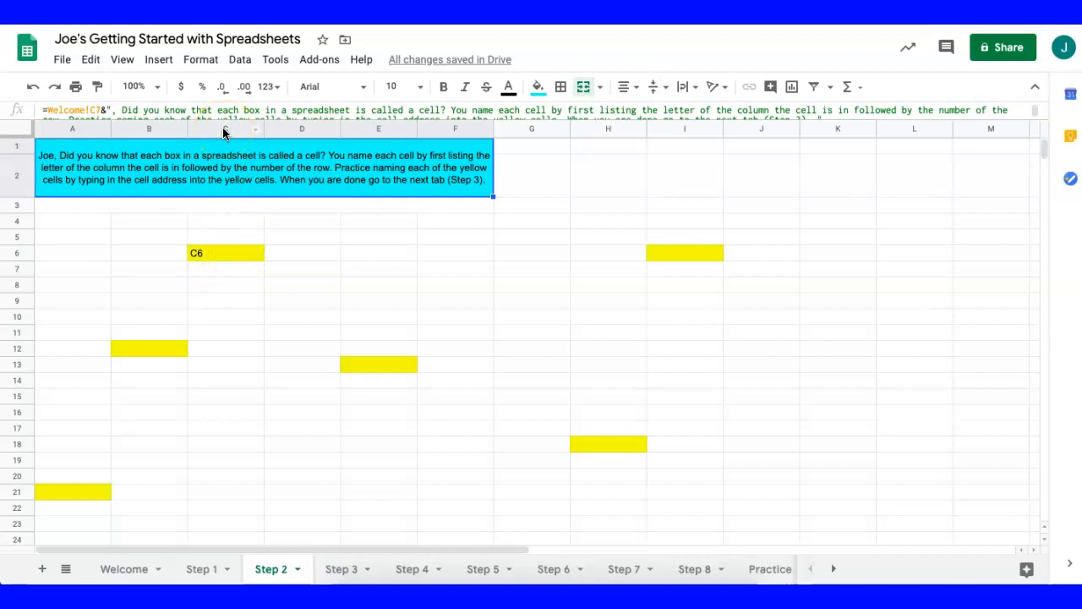
pyautogui.click(217, 184)
pyautogui.click(124, 349)
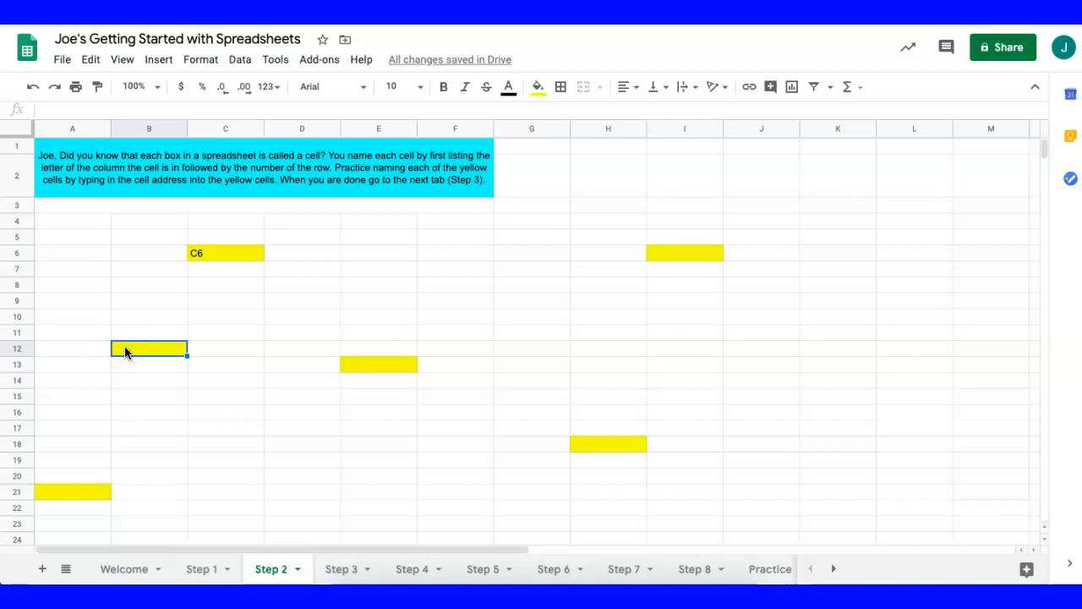
pyautogui.write('B12')
pyautogui.press('Tab')
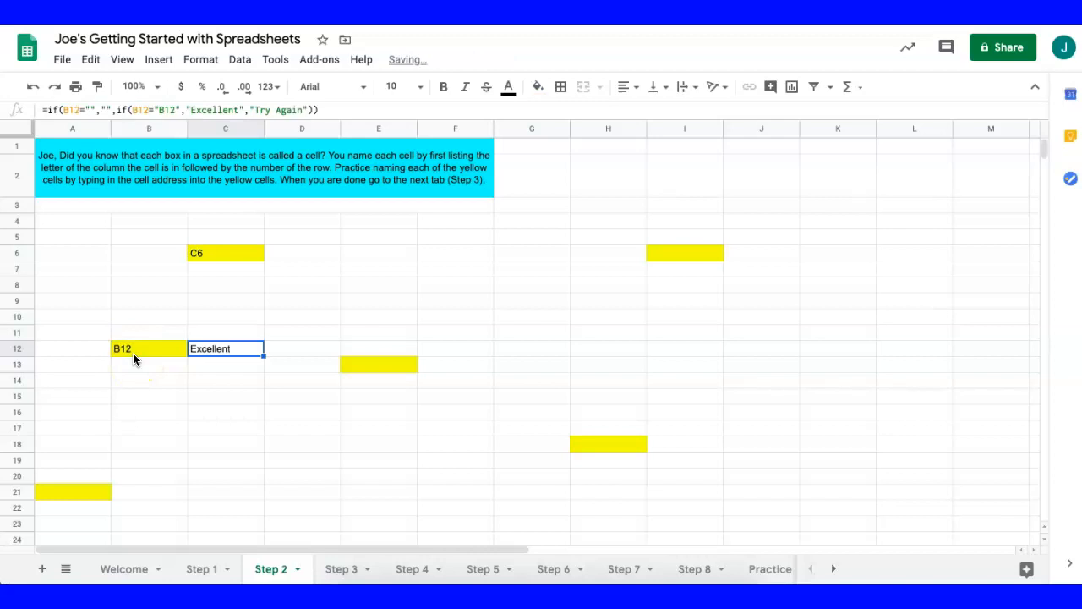
# - Enter the cell addresses E13 and I6 in the yellow cells in columns E and I
pyautogui.click(369, 367)
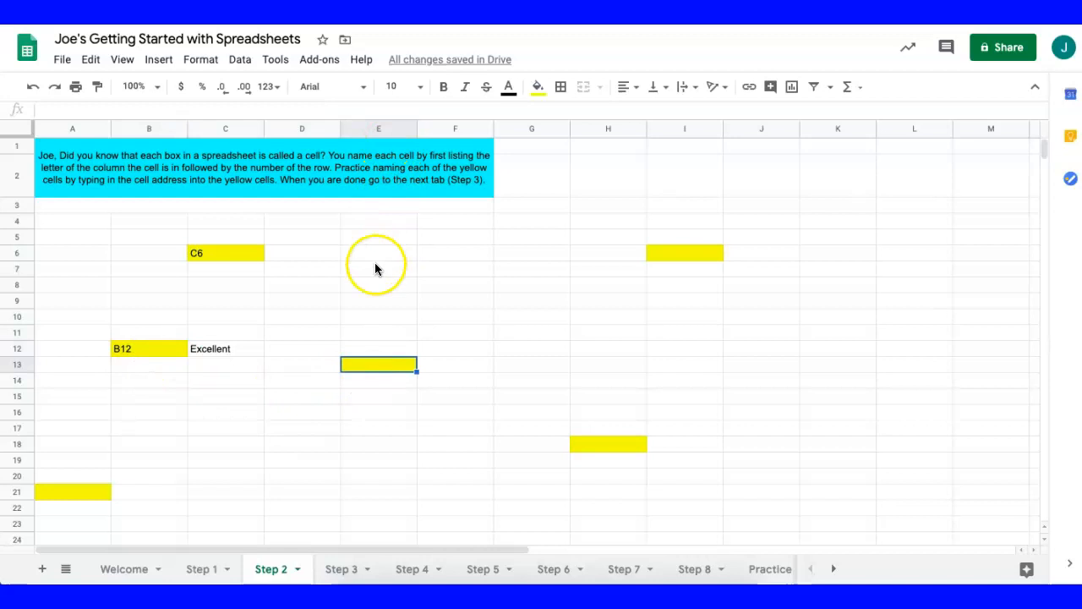
pyautogui.write('E')
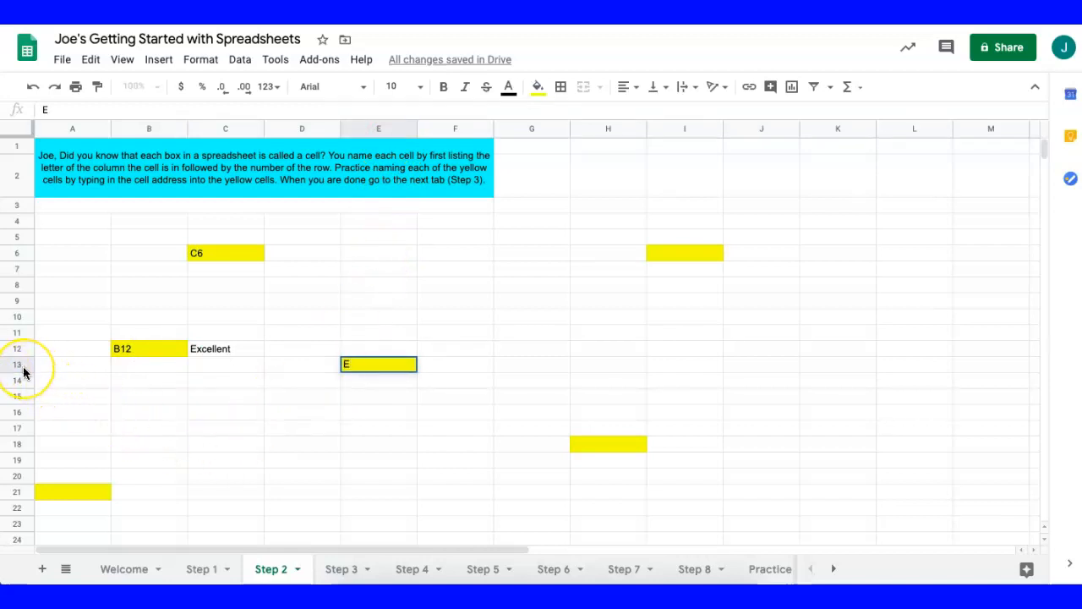
pyautogui.write('13')
pyautogui.press('Tab')
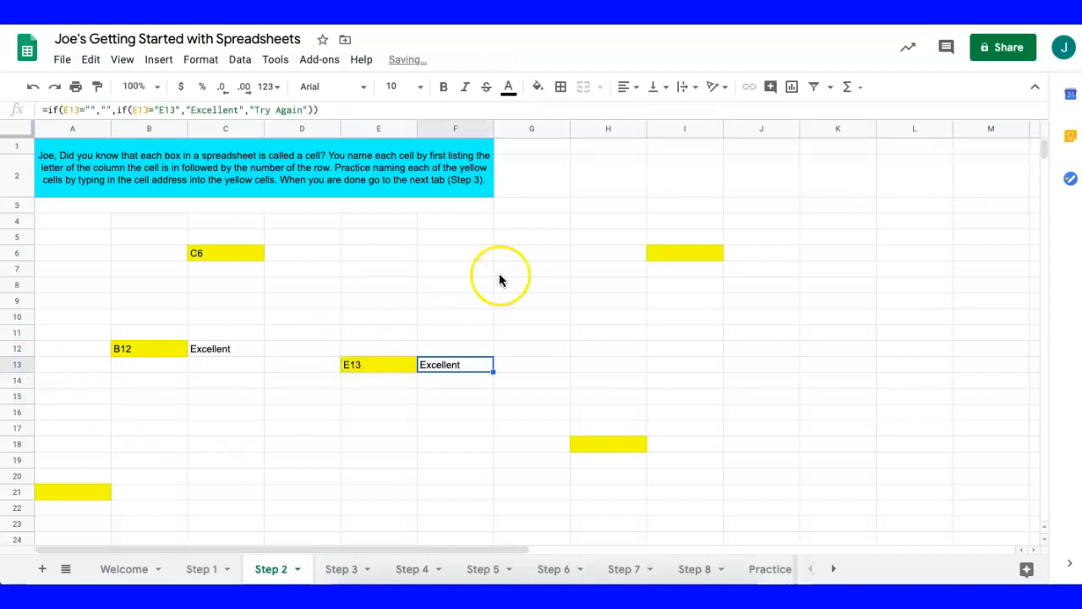
pyautogui.click(672, 256)
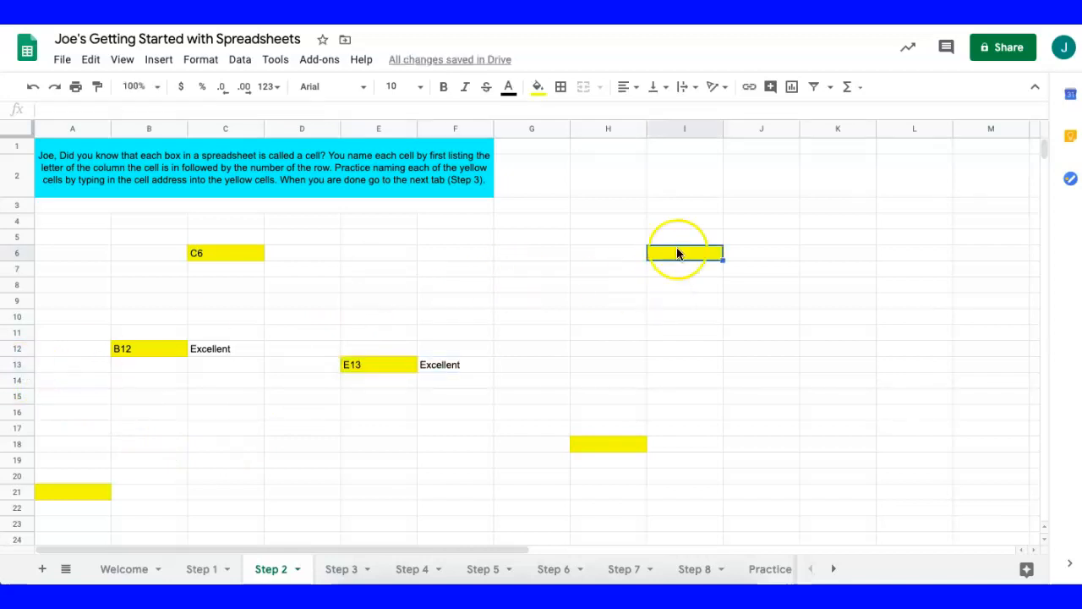
pyautogui.write('I')
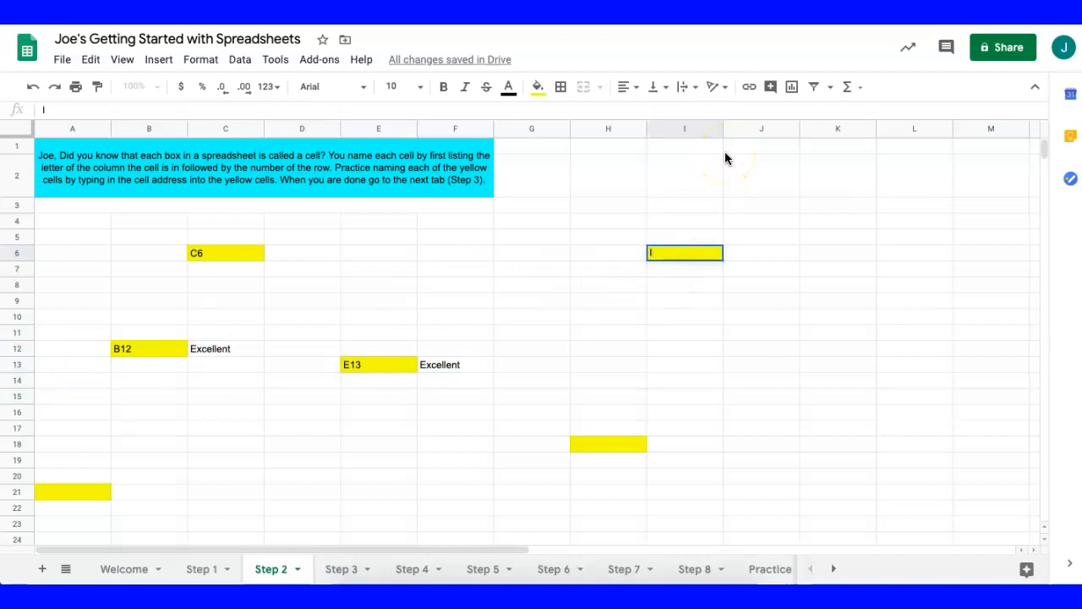
pyautogui.write('6')
# - Enter the cell address A21 in the yellow cell in column A
pyautogui.click(75, 494)
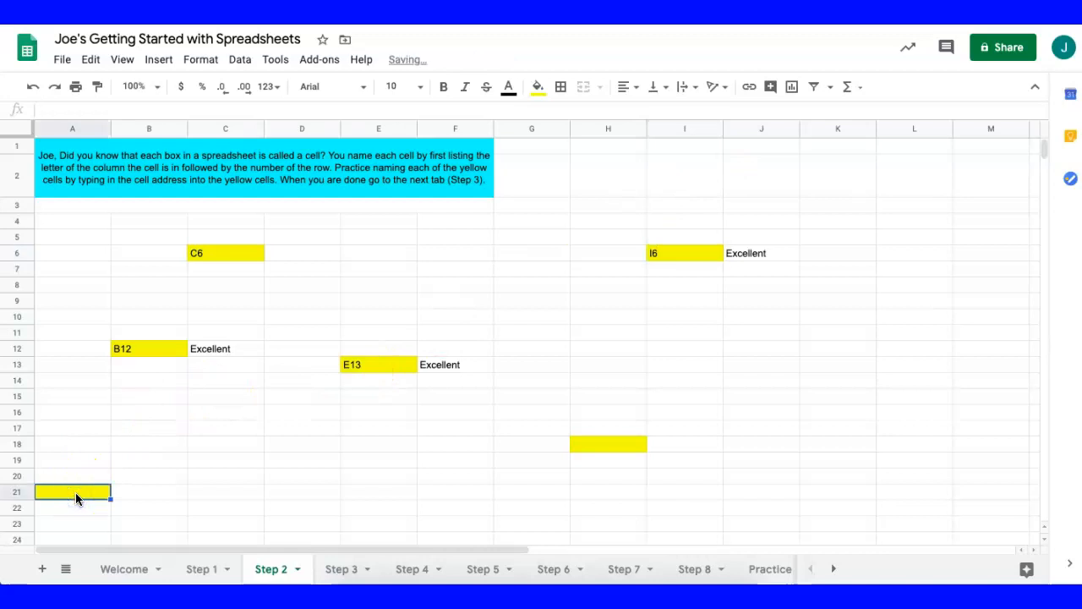
pyautogui.write('A')
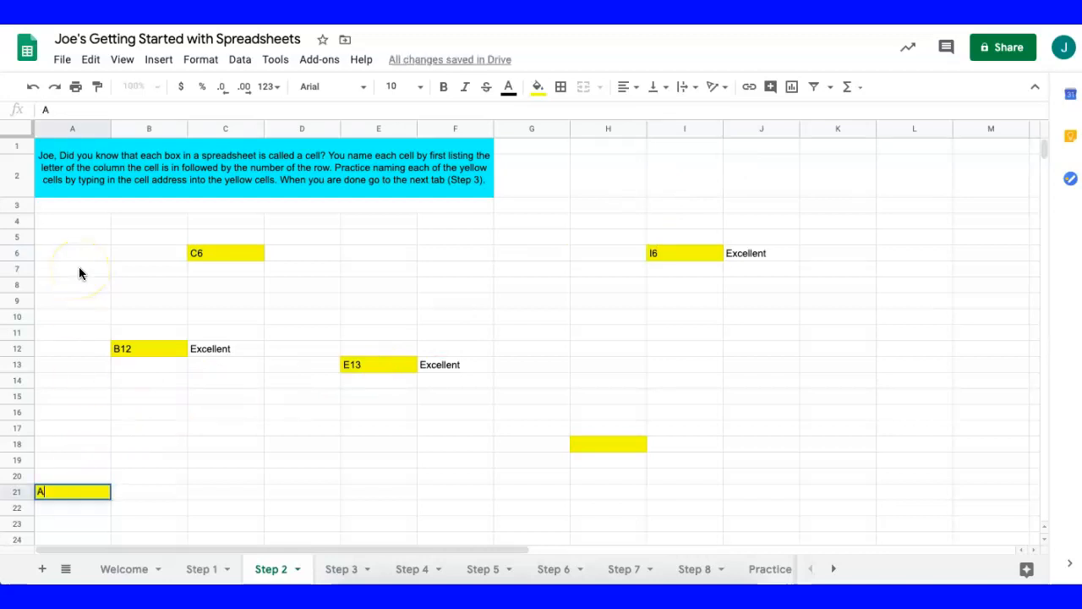
pyautogui.write('21')
pyautogui.press('Tab')
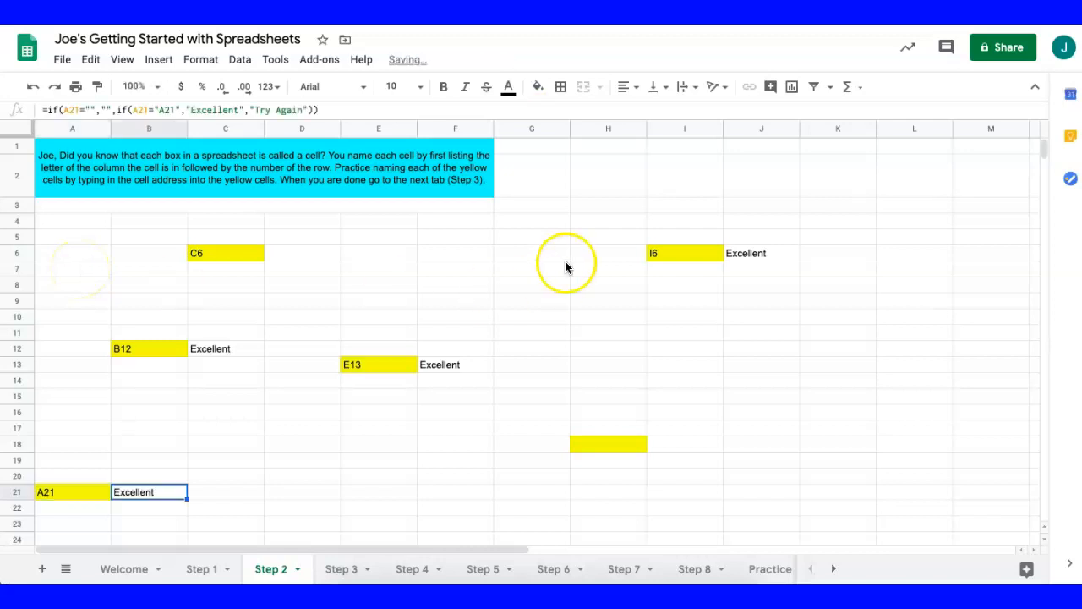
# - Enter the cell address H18 in the yellow cell in column H
pyautogui.click(598, 443)
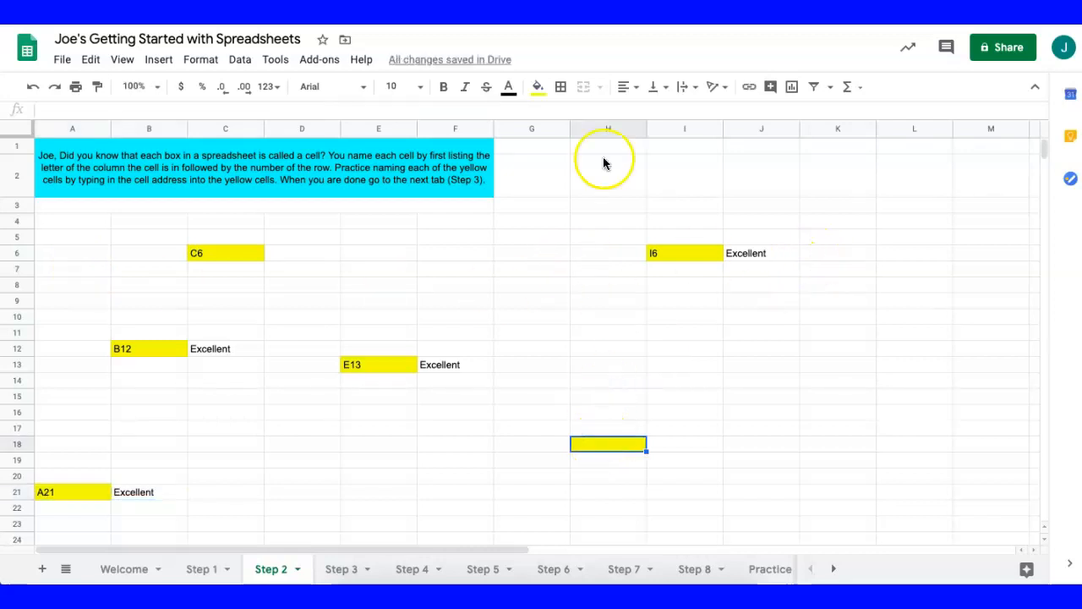
pyautogui.write('H')
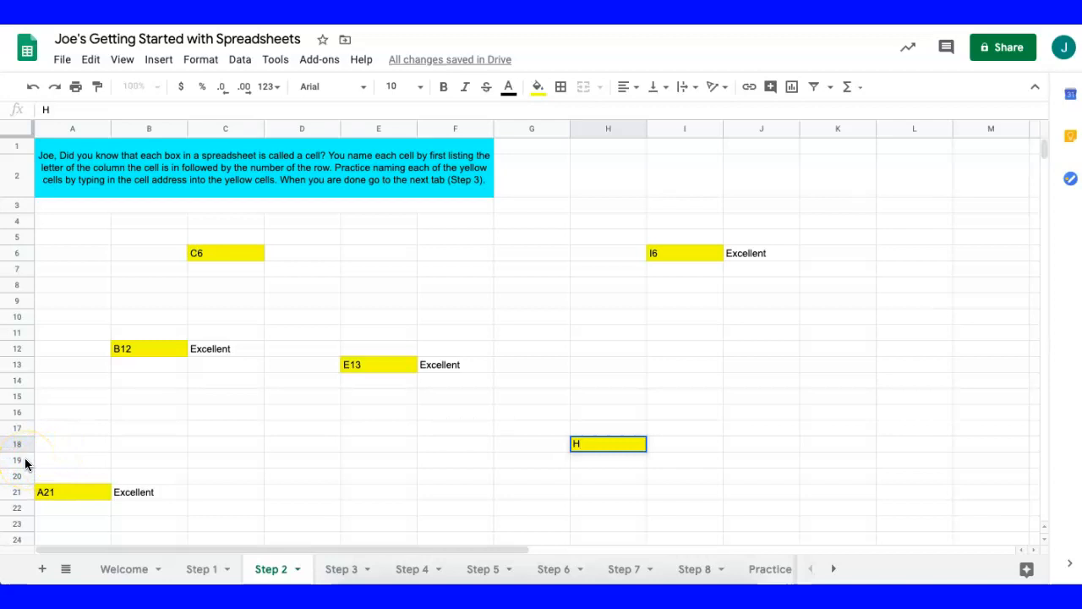
pyautogui.write('18')
pyautogui.press('Return')
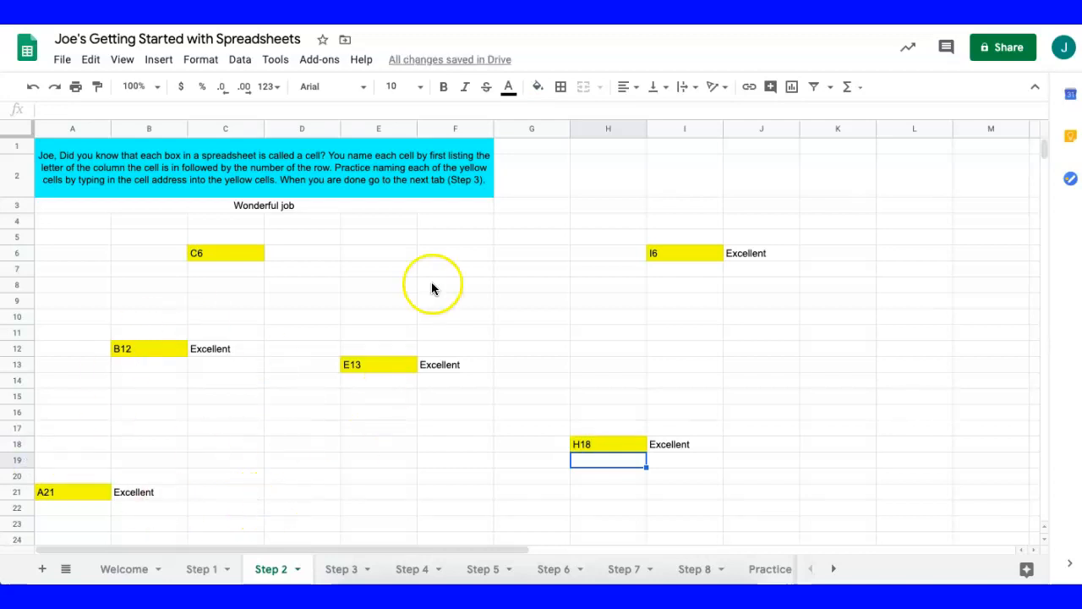
# - On the Step 3 sheet, put an equals sign in front of 3+4+5 in cell B6 so it calculates
pyautogui.click(342, 569)
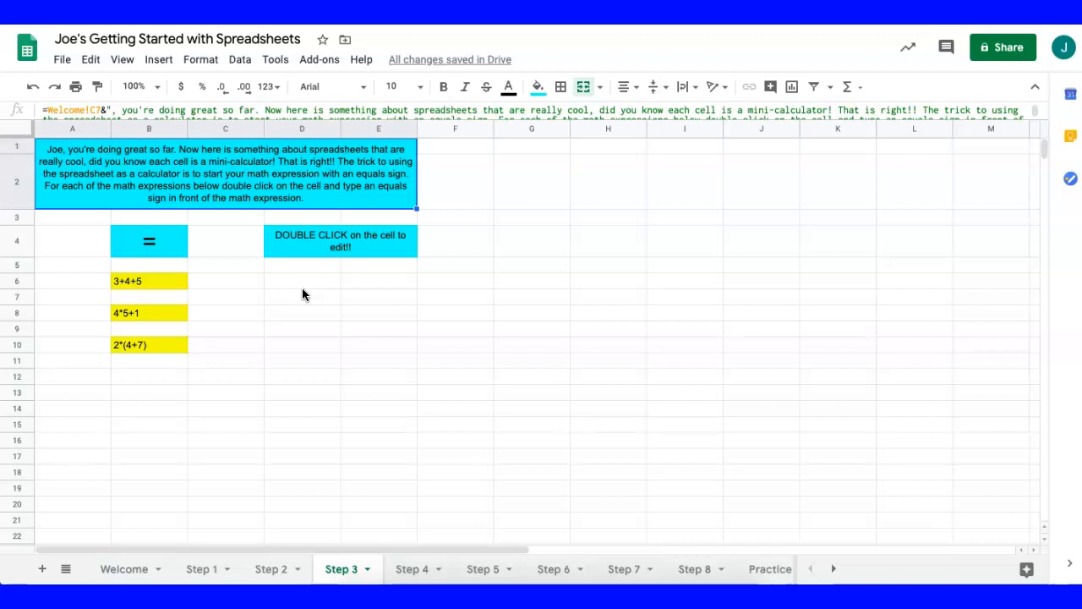
pyautogui.click(142, 279)
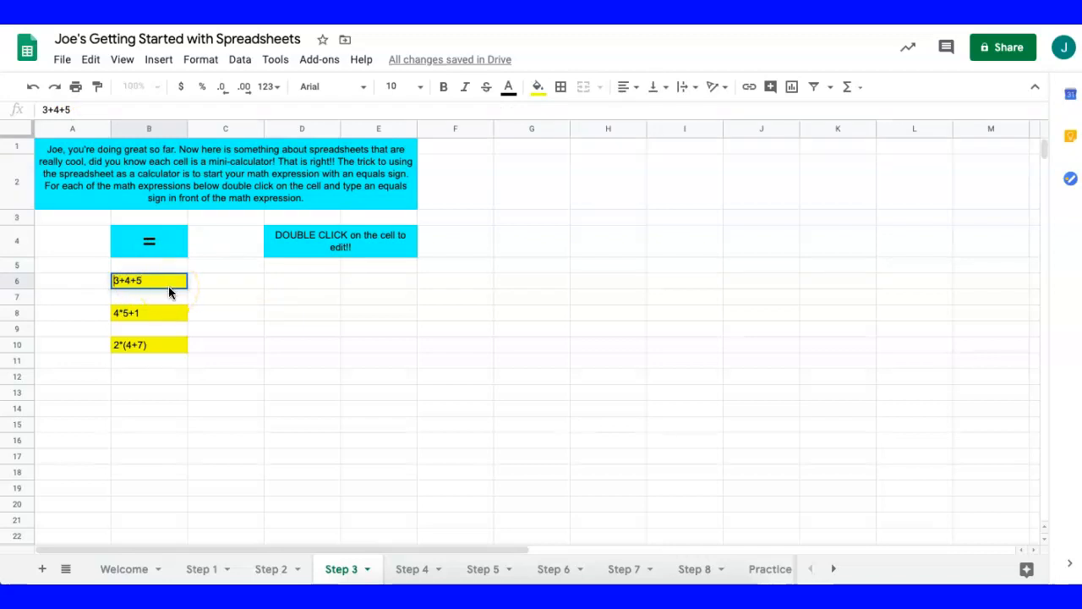
pyautogui.write('=')
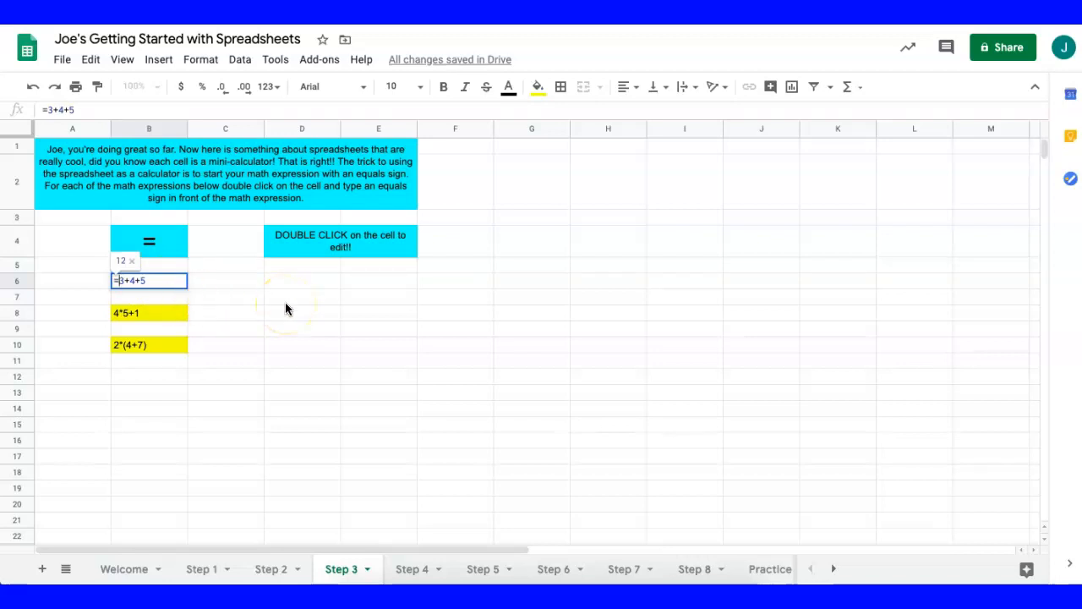
pyautogui.press('Return')
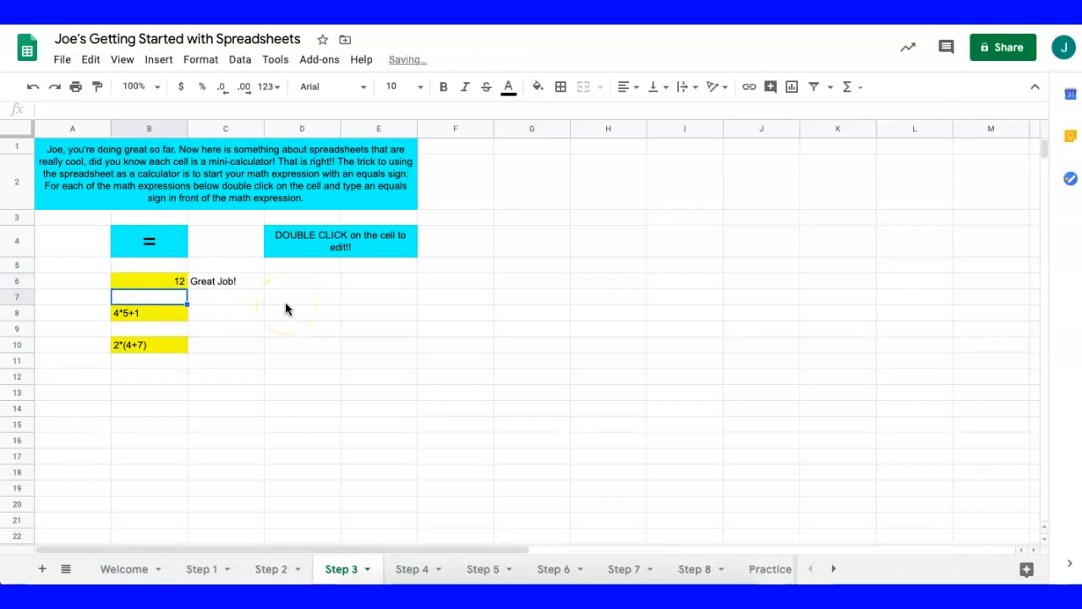
# - Turn the expression 4*5+1 in cell B8 into a formula by adding a leading equals sign
pyautogui.click(147, 313)
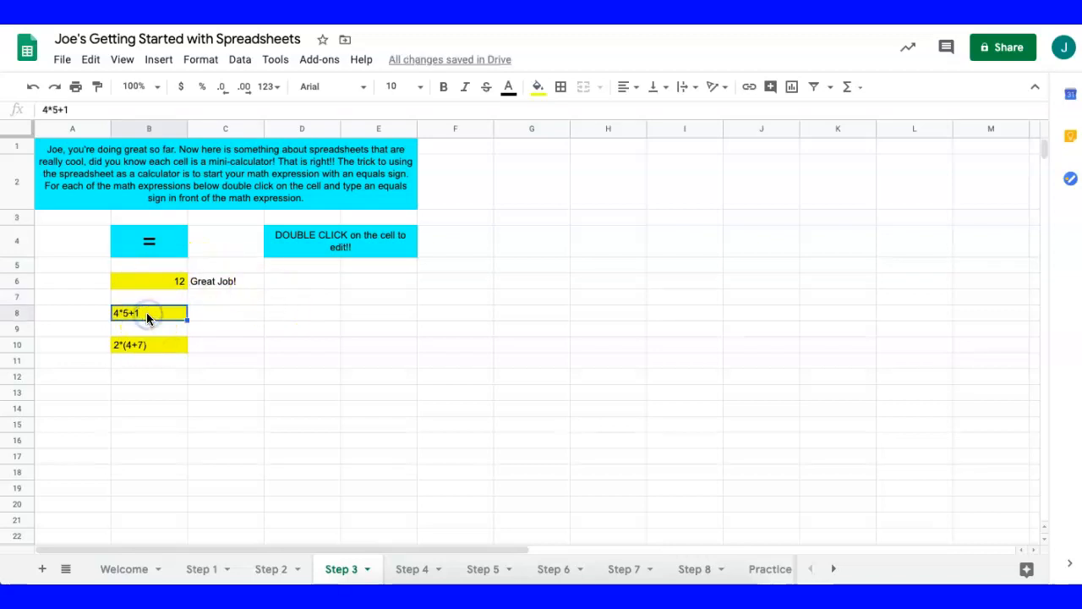
pyautogui.press('Left')
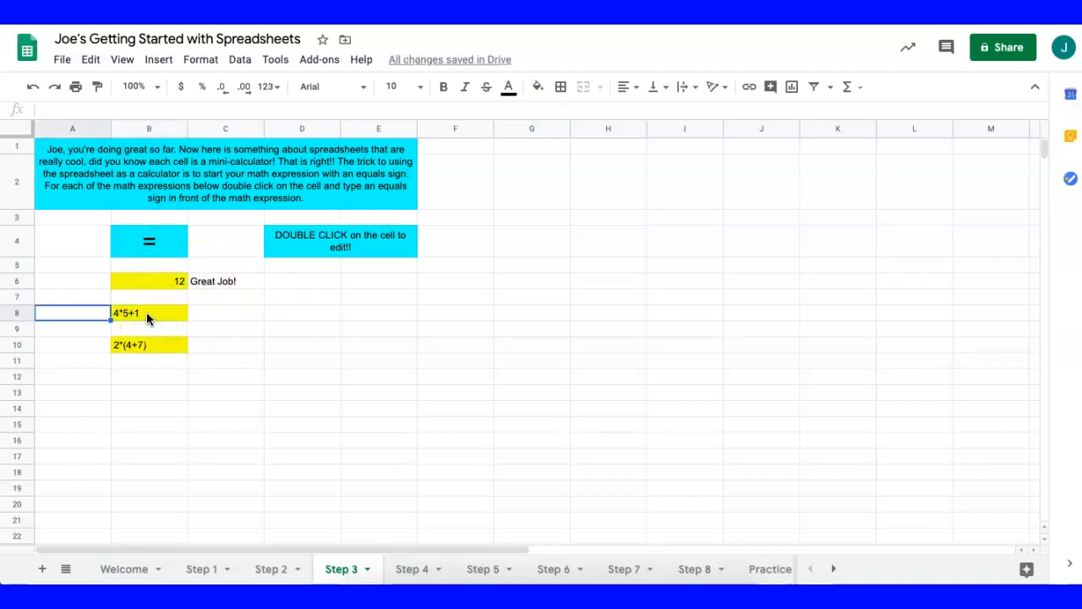
pyautogui.doubleClick(165, 313)
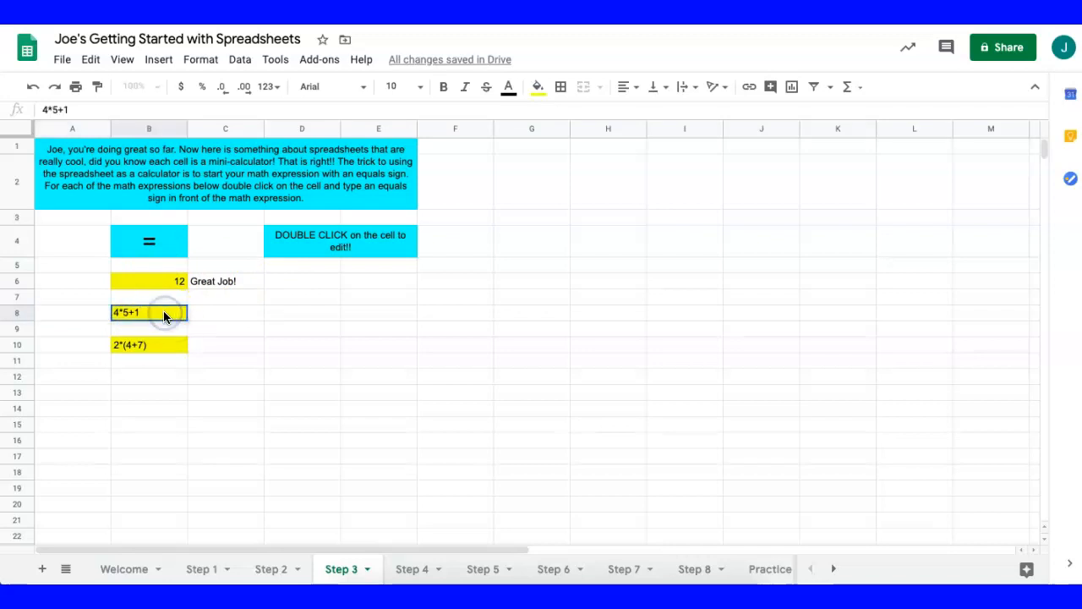
pyautogui.press('Left')
pyautogui.press('Left')
pyautogui.write('=')
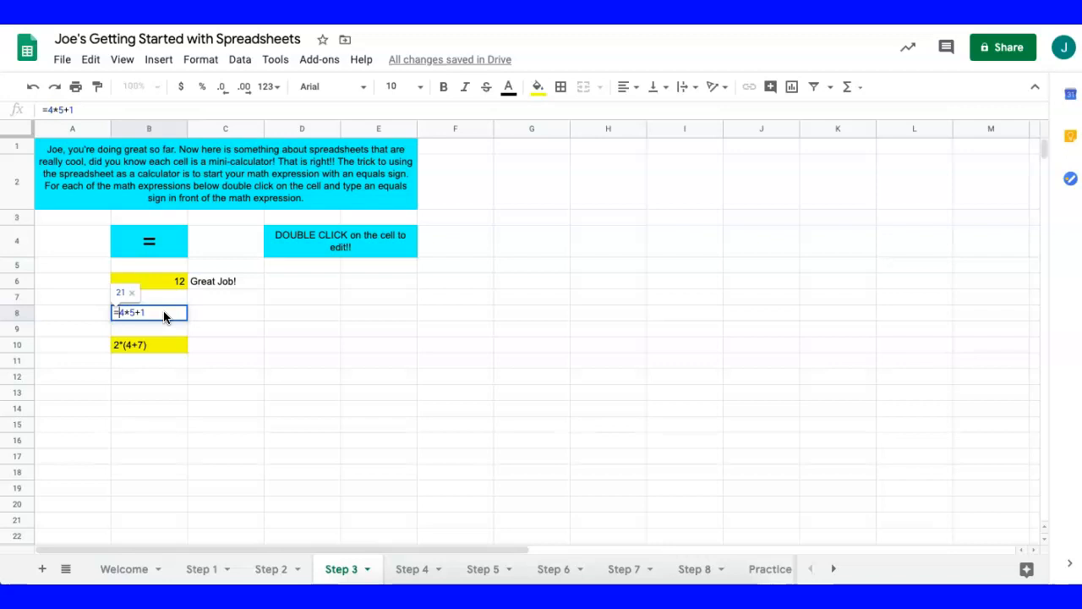
pyautogui.press('Return')
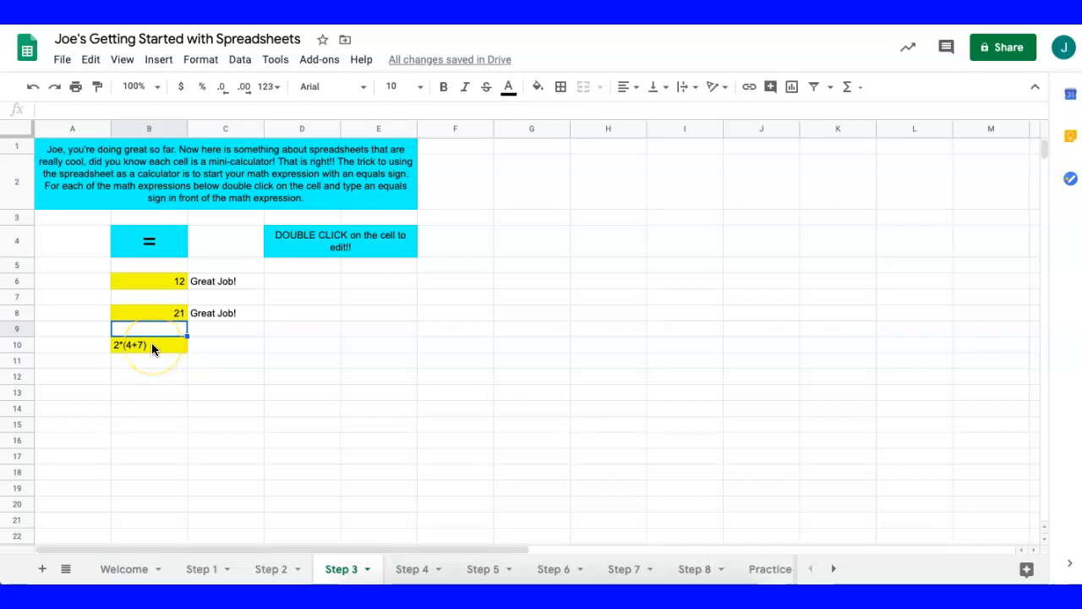
# - Turn the expression 2*(4+7) in cell B10 into a formula by adding a leading equals sign
pyautogui.click(151, 344)
pyautogui.doubleClick(151, 344)
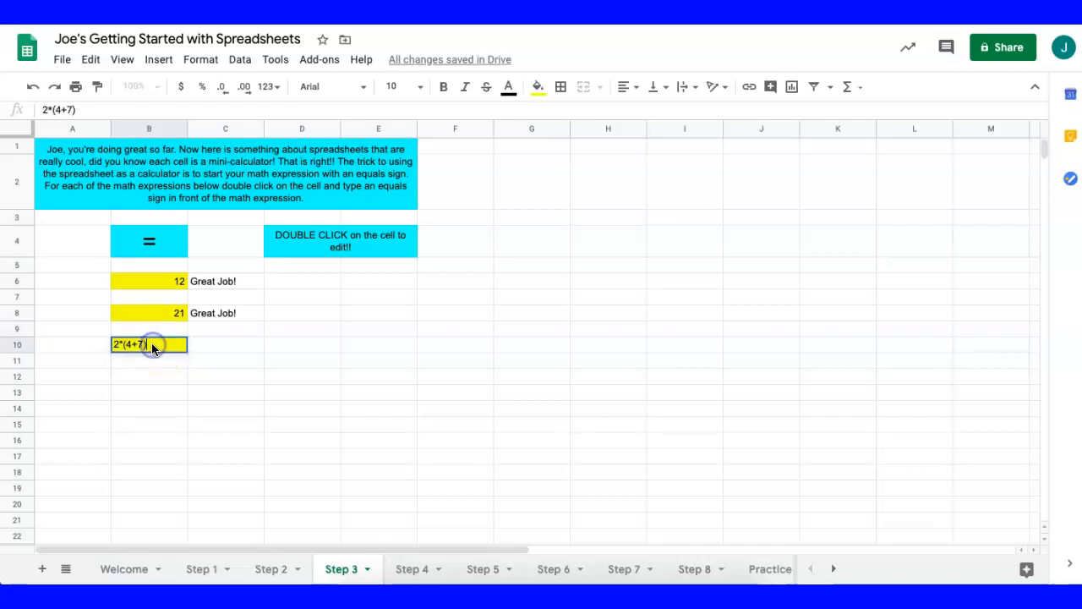
pyautogui.press('Left')
pyautogui.press('Left')
pyautogui.press('Left')
pyautogui.press('Left')
pyautogui.press('Left')
pyautogui.press('Left')
pyautogui.write('=')
pyautogui.click(152, 347)
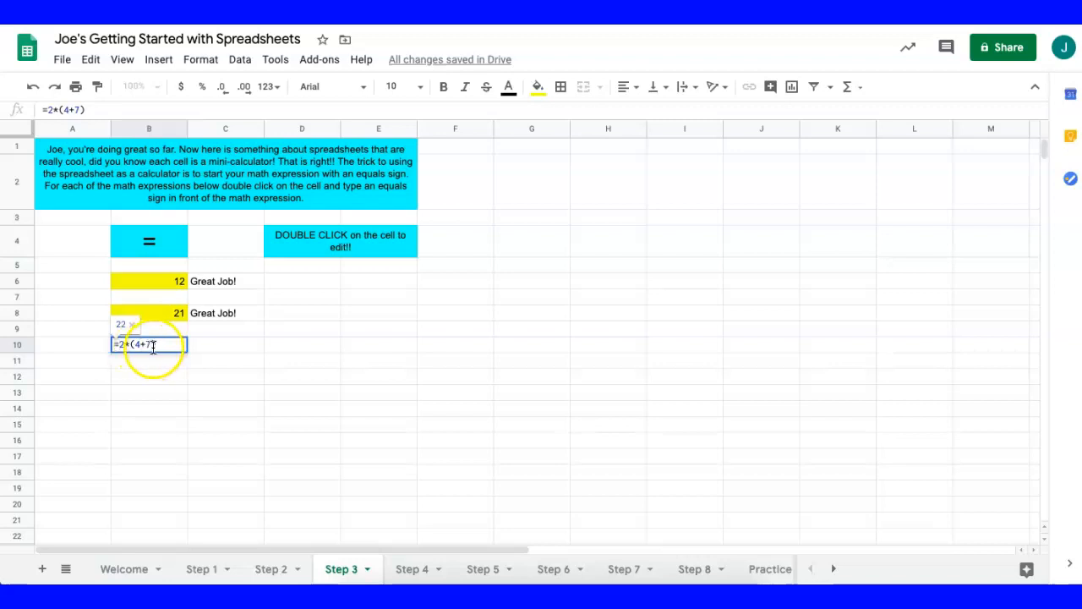
pyautogui.click(121, 343)
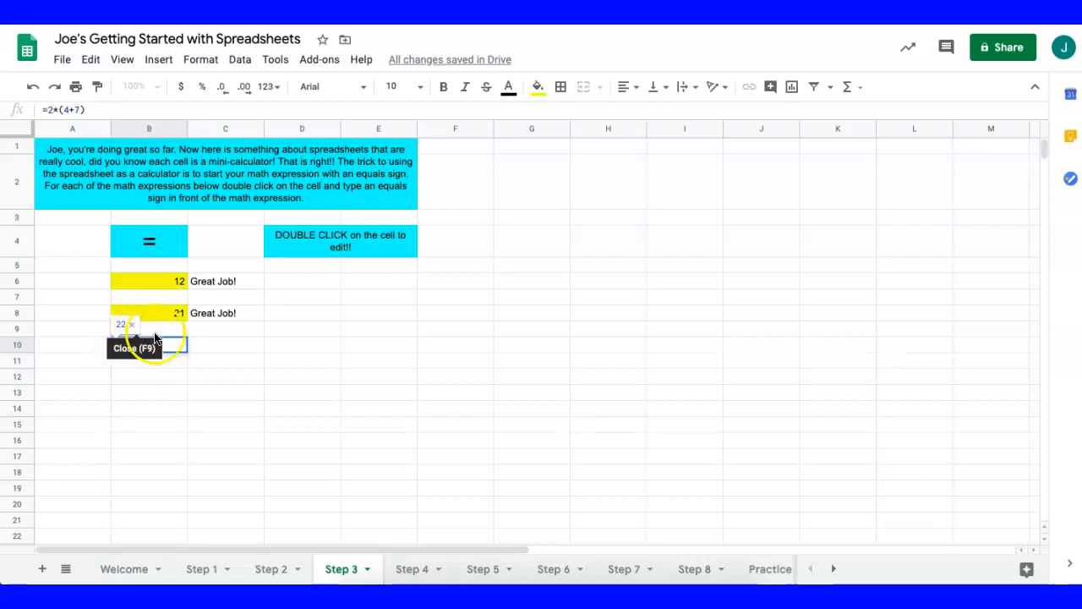
pyautogui.press('Tab')
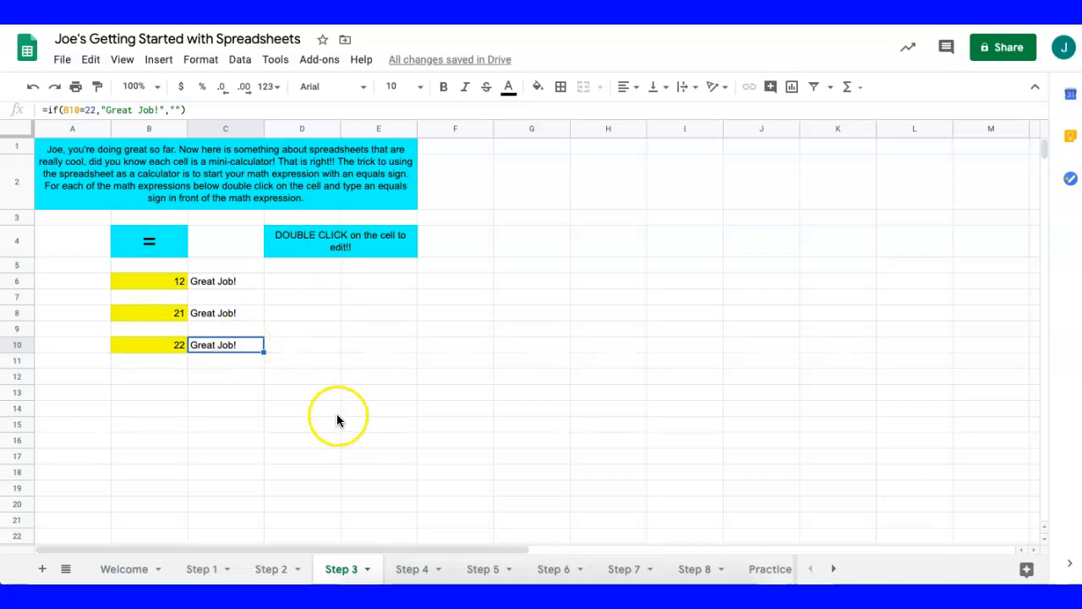
# - On the Step 4 sheet, enter the formula =4*5+9 in yellow cell B5
pyautogui.click(409, 574)
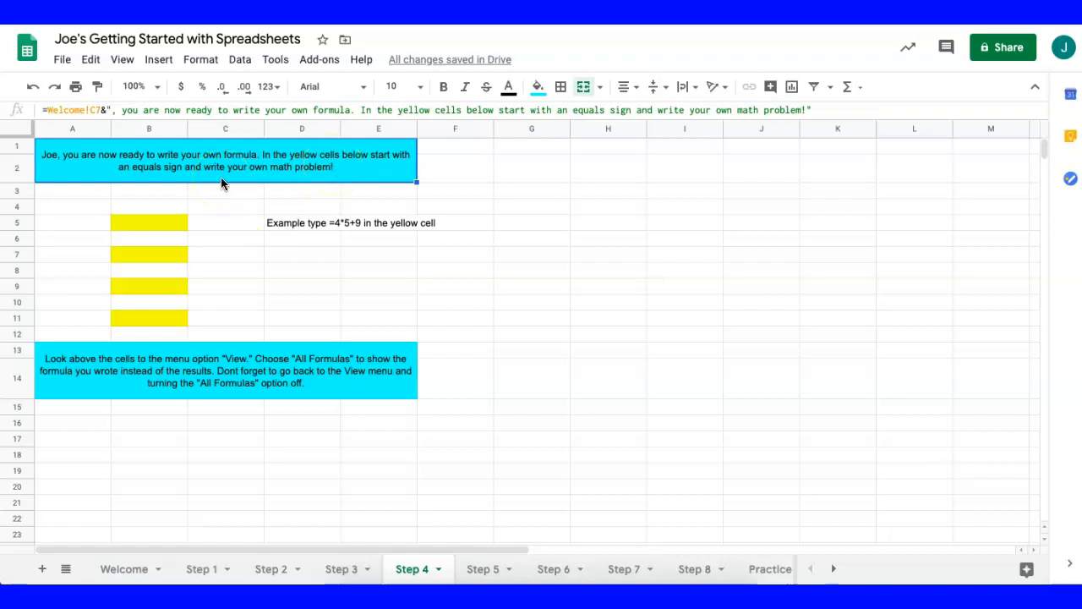
pyautogui.click(128, 224)
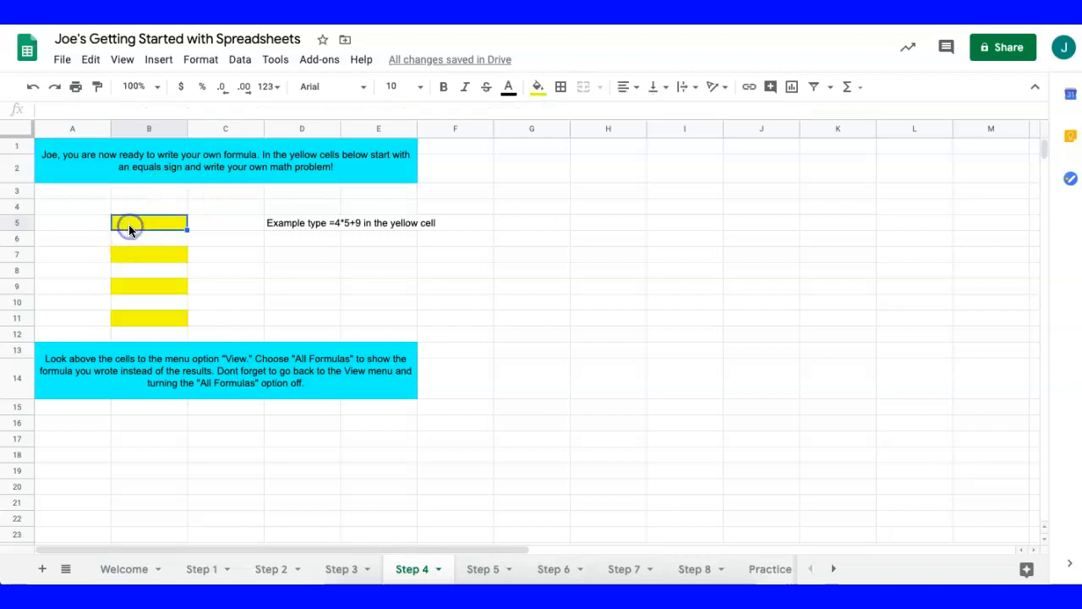
pyautogui.write('=')
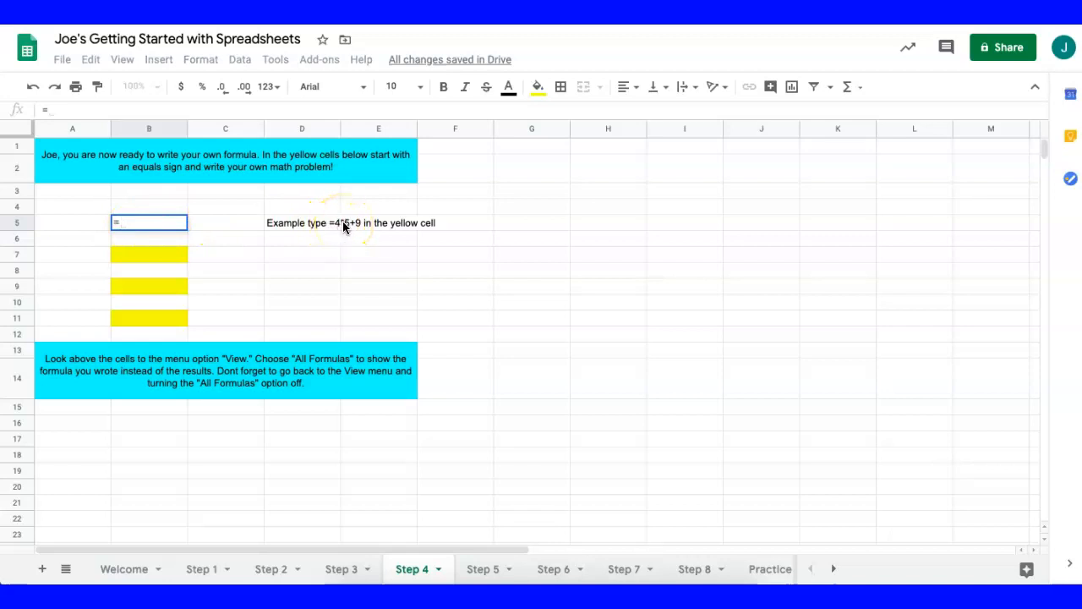
pyautogui.write('4')
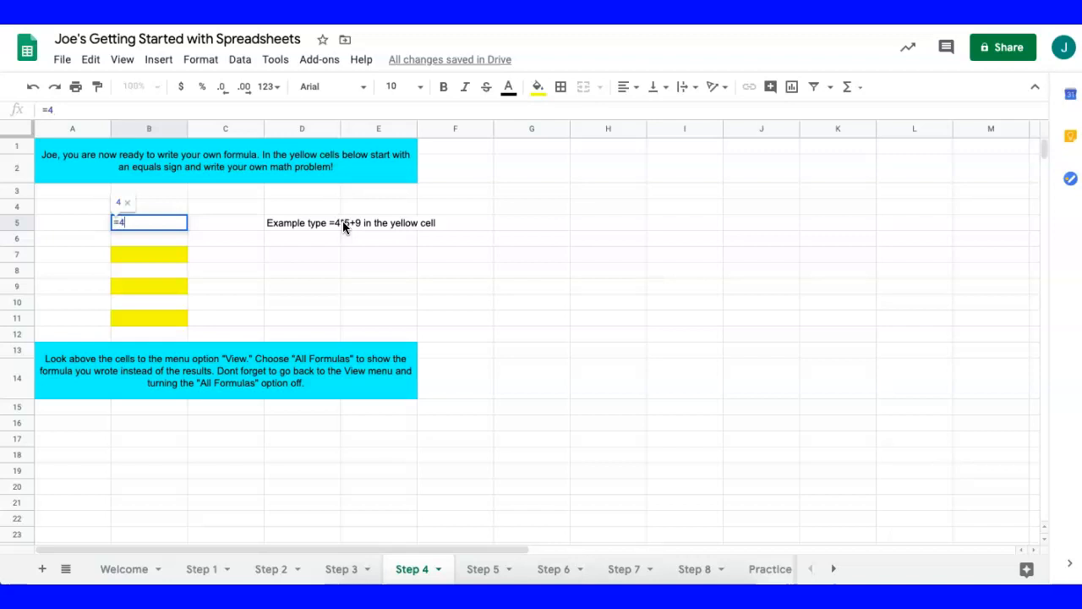
pyautogui.write('*')
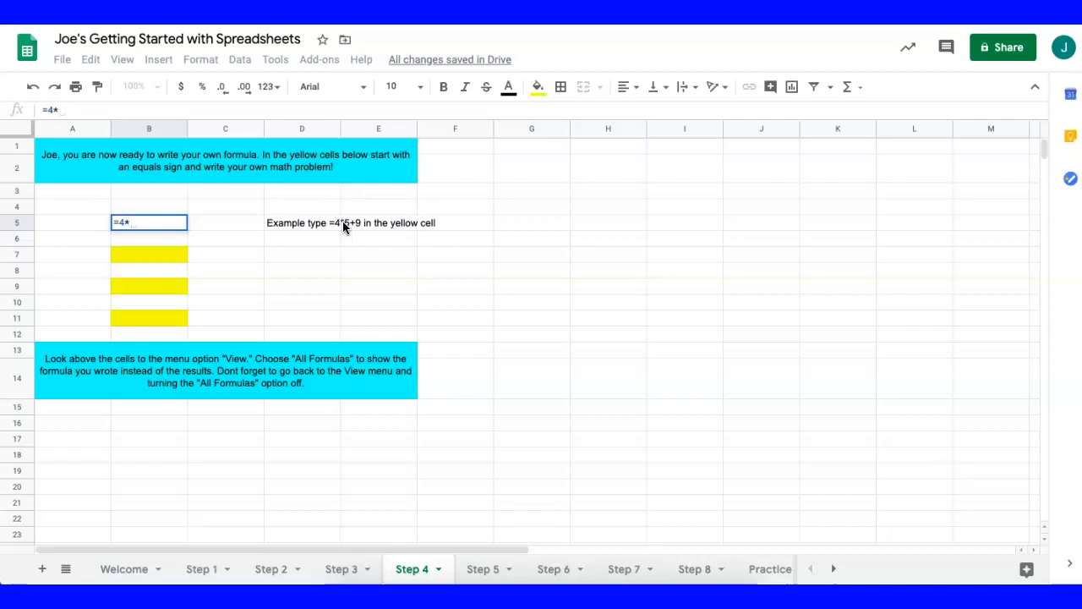
pyautogui.write('5')
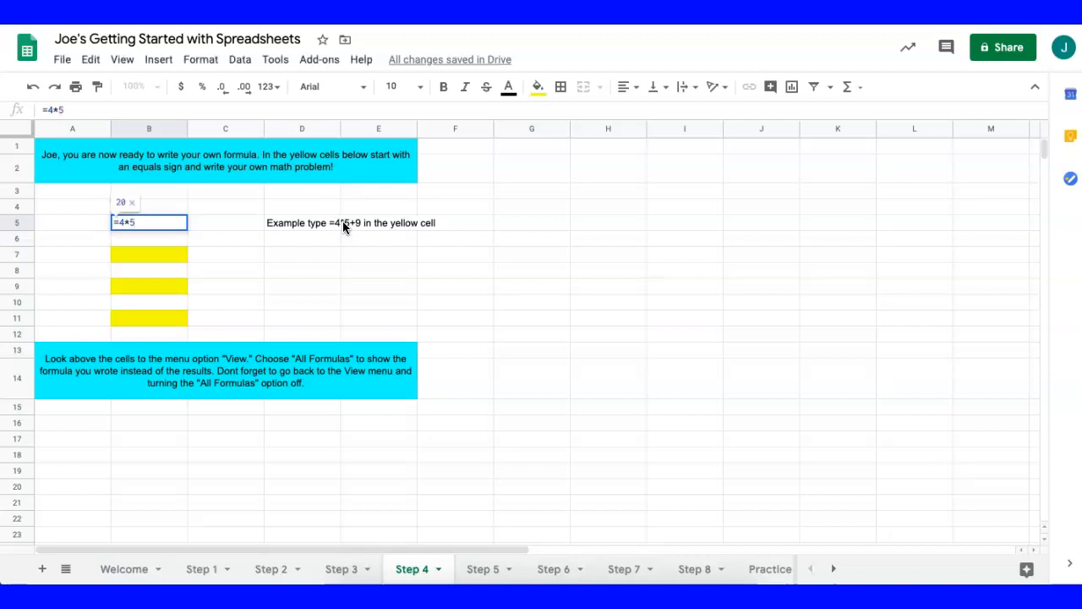
pyautogui.write('+')
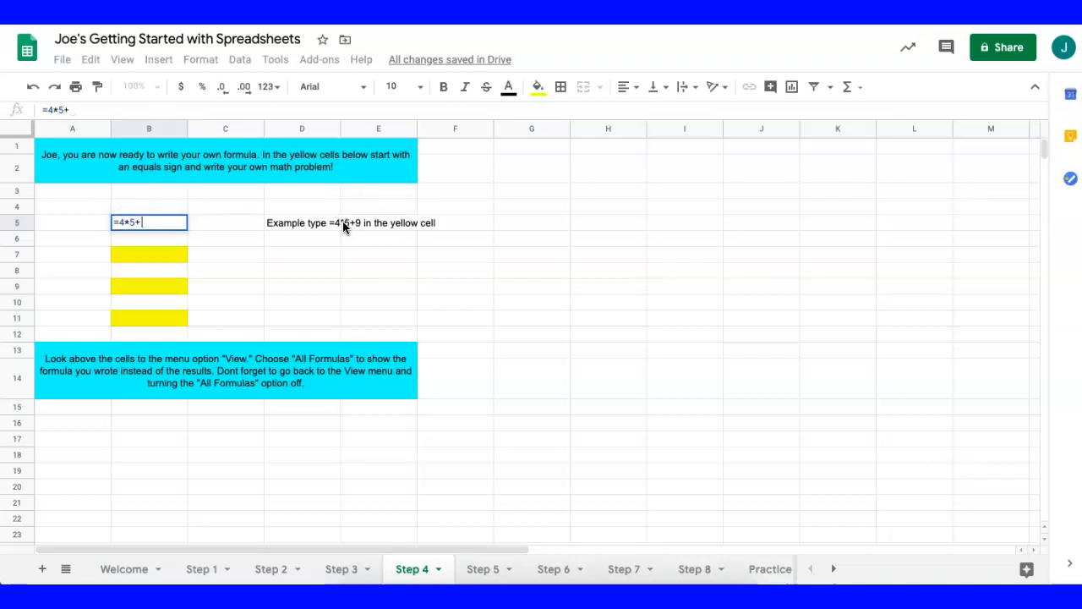
pyautogui.write('9')
pyautogui.press('Return')
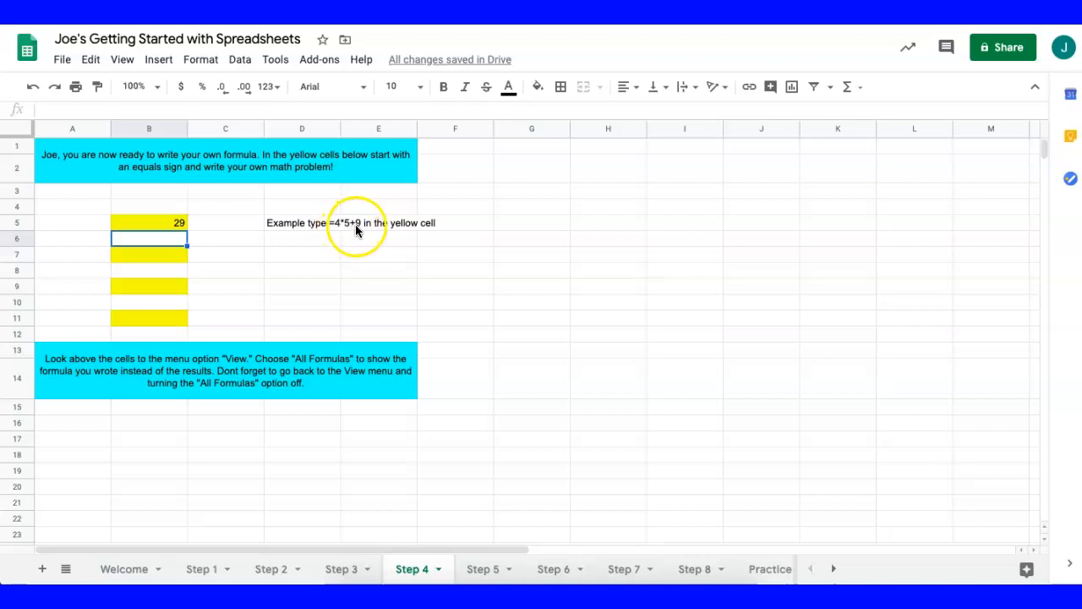
pyautogui.click(157, 255)
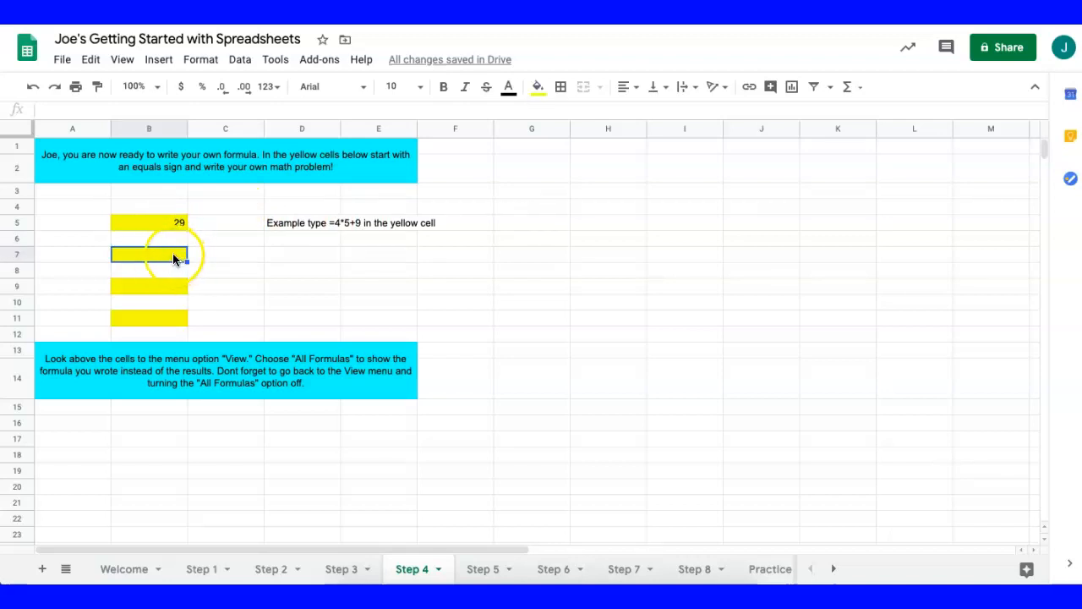
# - On the Step 5 sheet, make yellow cell B8 the cell-referencing formula =B4+C4+D4
pyautogui.click(478, 573)
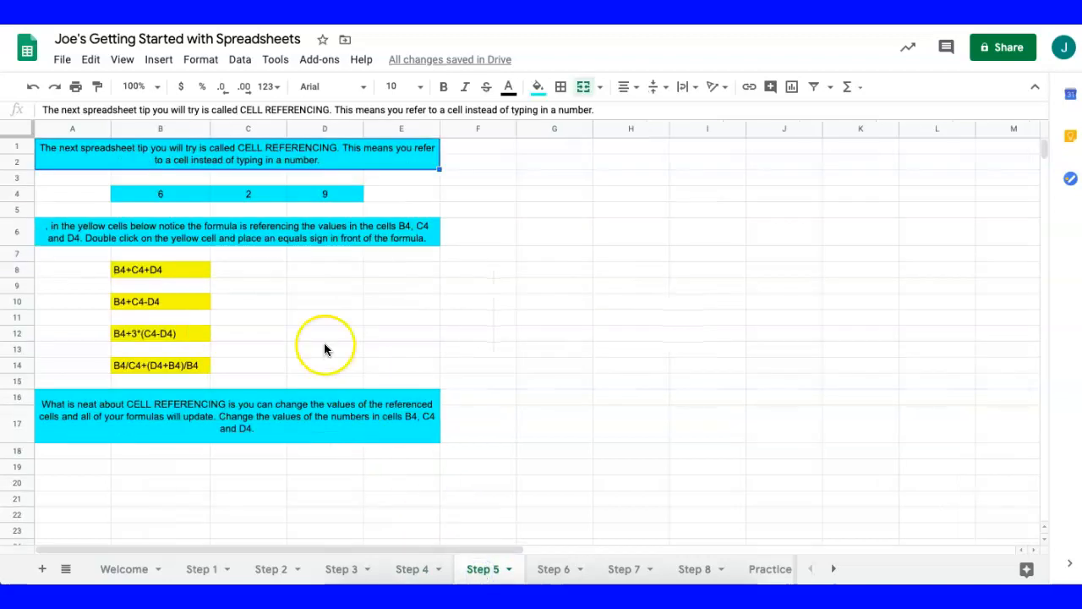
pyautogui.click(184, 166)
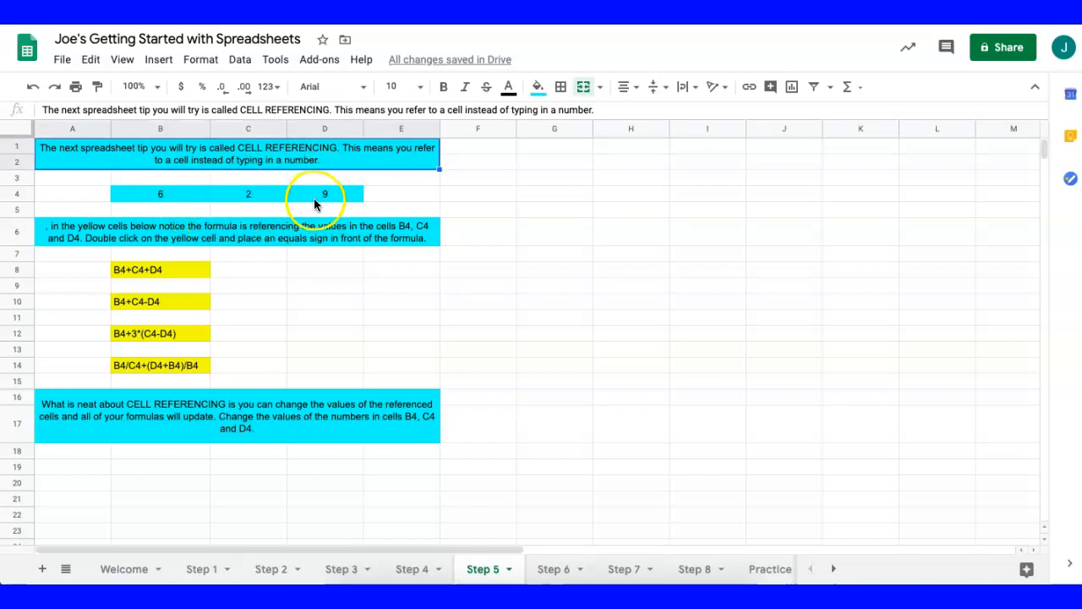
pyautogui.click(114, 273)
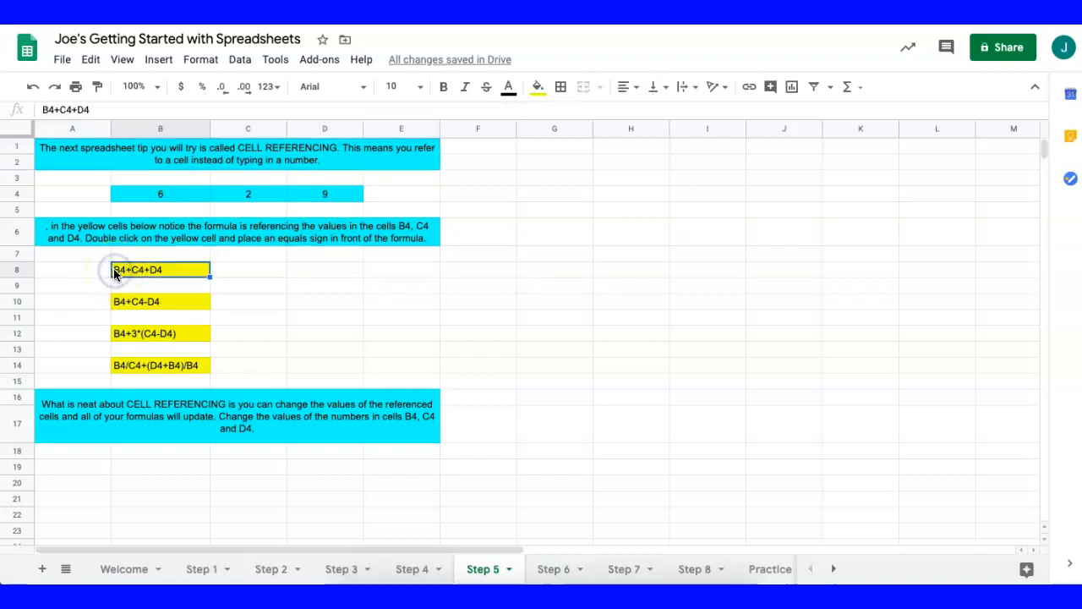
pyautogui.doubleClick(164, 269)
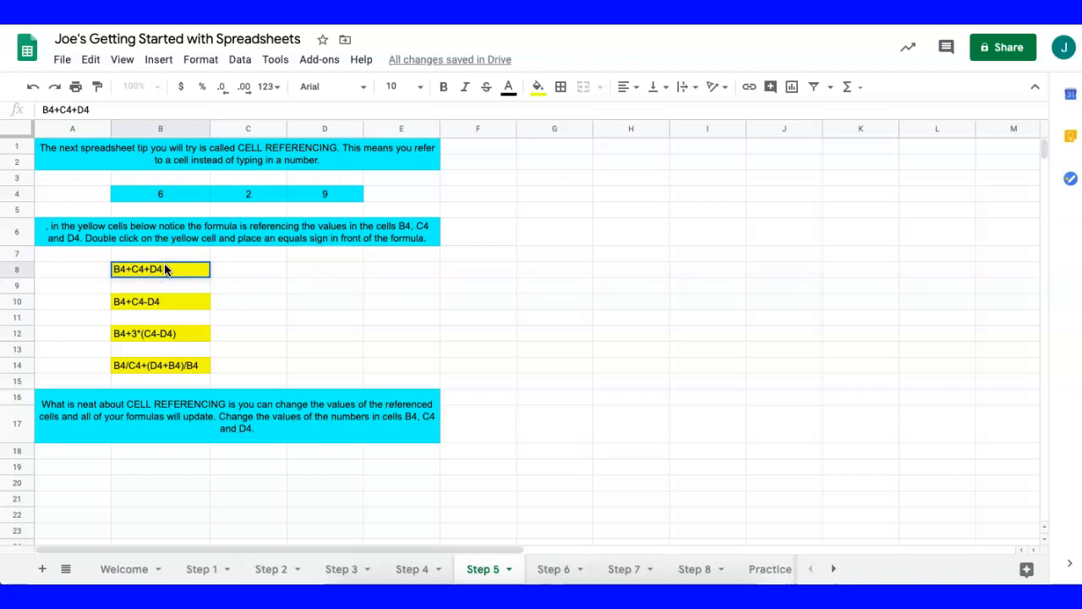
pyautogui.write('=')
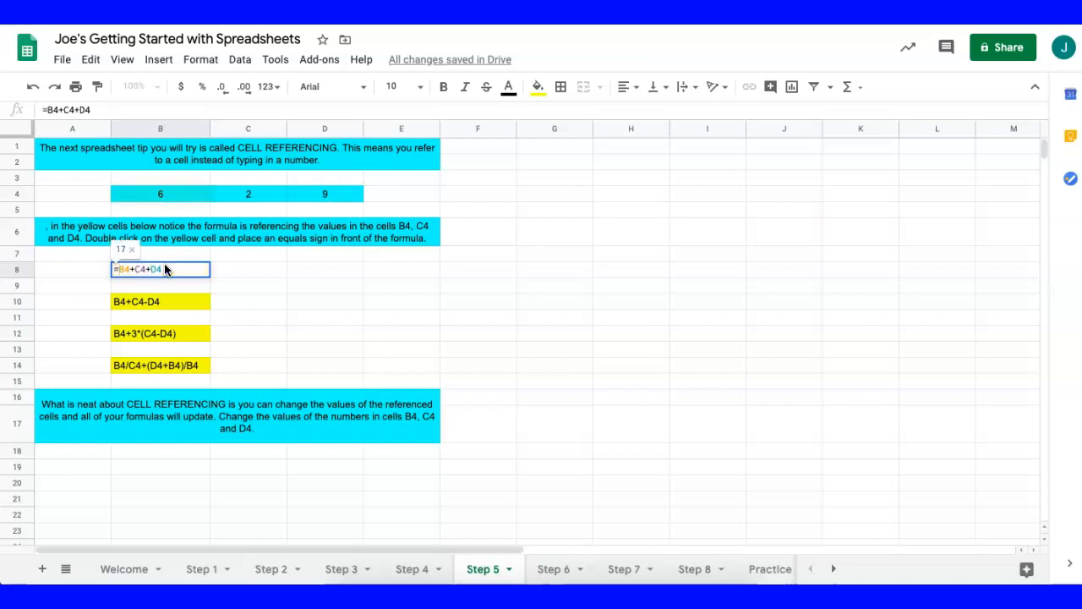
pyautogui.click(162, 257)
pyautogui.press('Return')
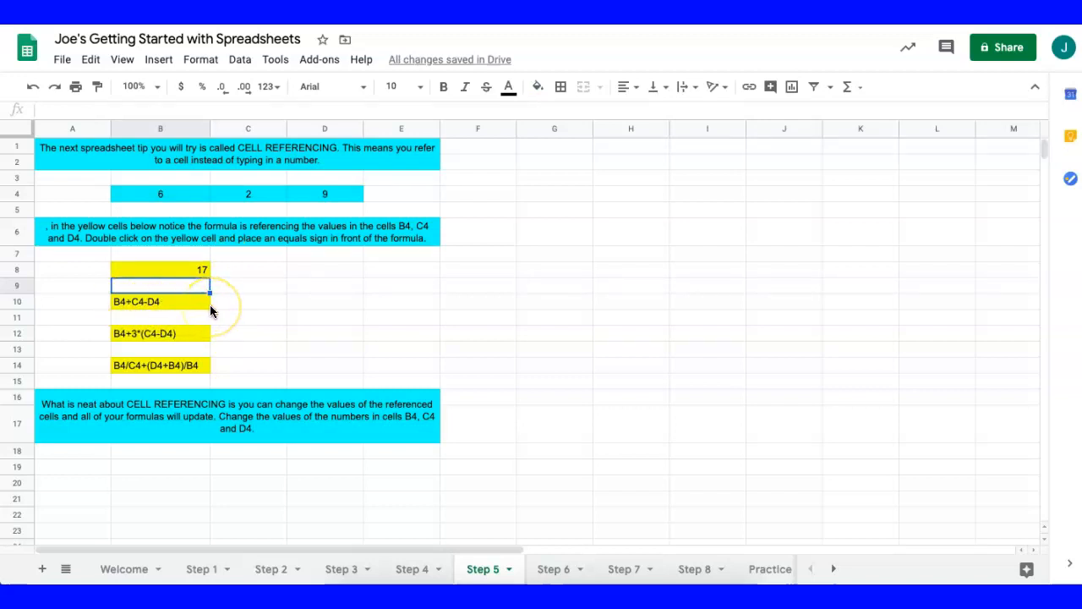
# - On the Step 6 sheet, merge all of the yellow cells B5:D17 into one cell
pyautogui.click(551, 569)
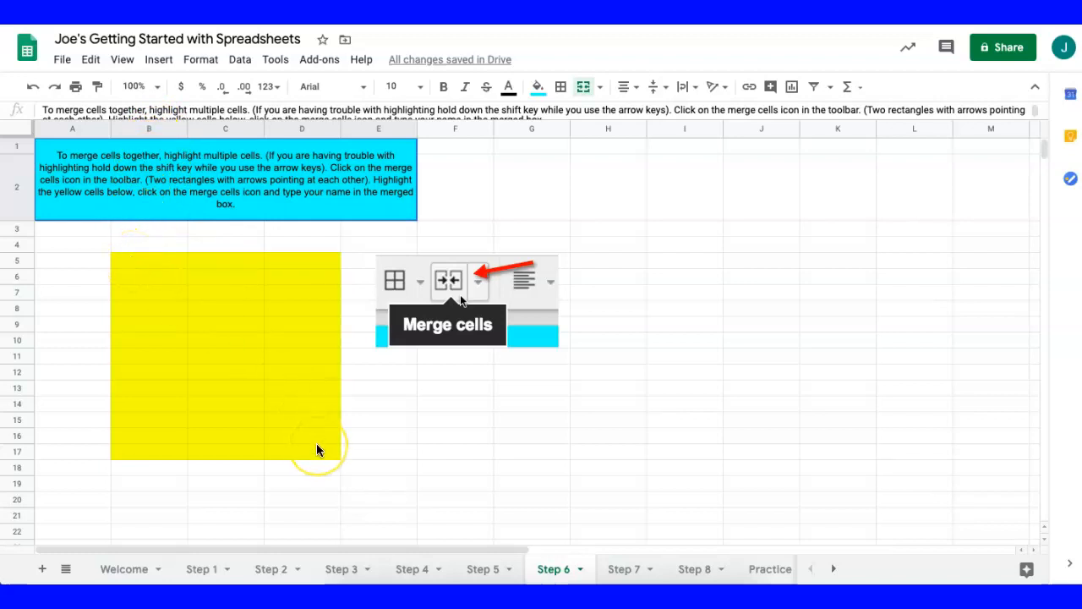
pyautogui.click(137, 264)
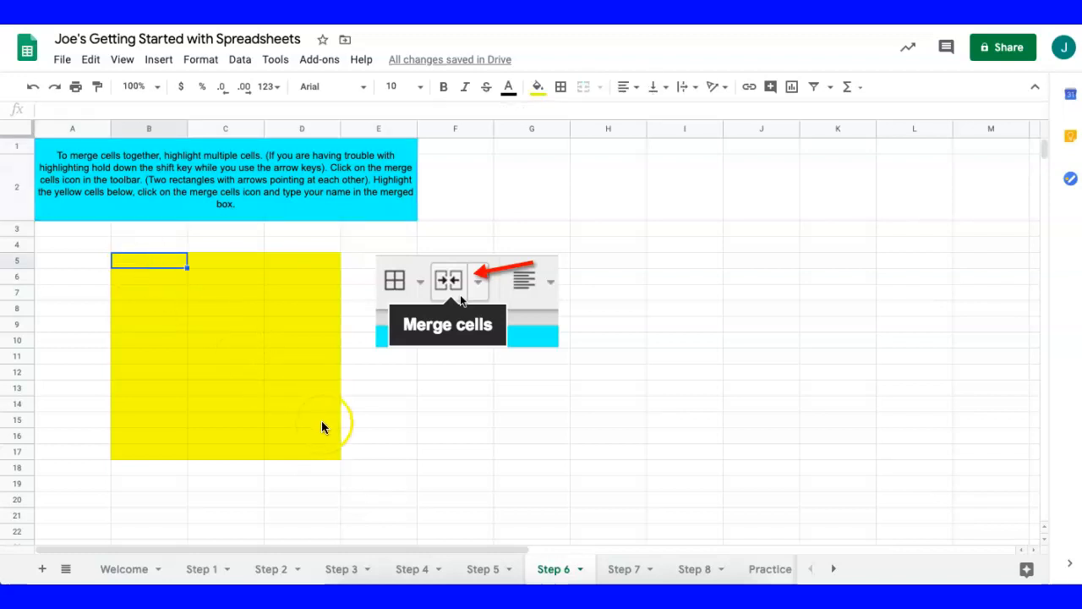
pyautogui.keyDown('shift'); pyautogui.click(315, 452); pyautogui.keyUp('shift')
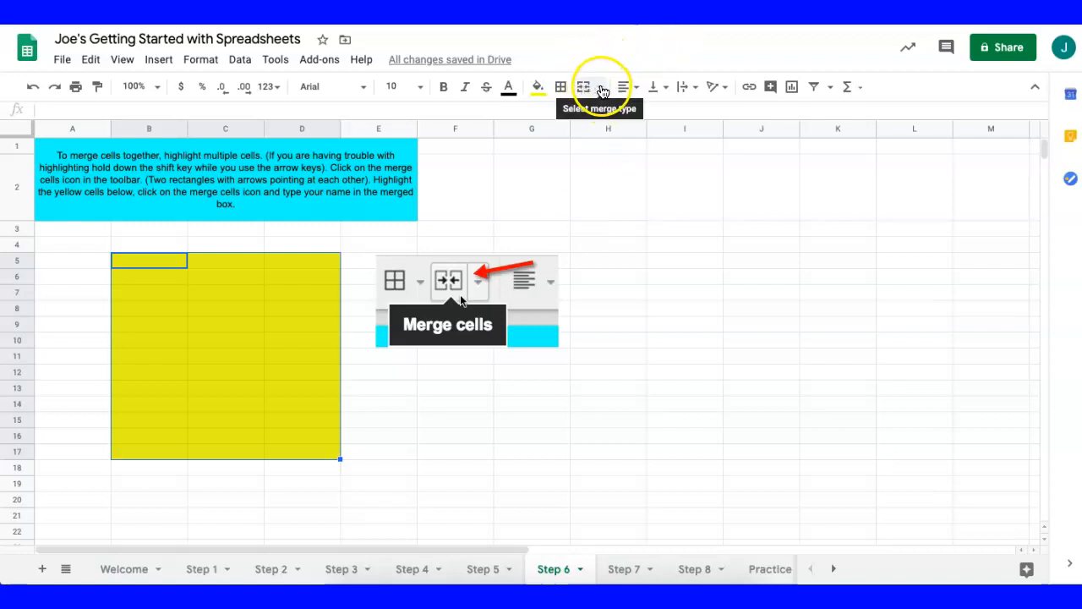
pyautogui.click(600, 87)
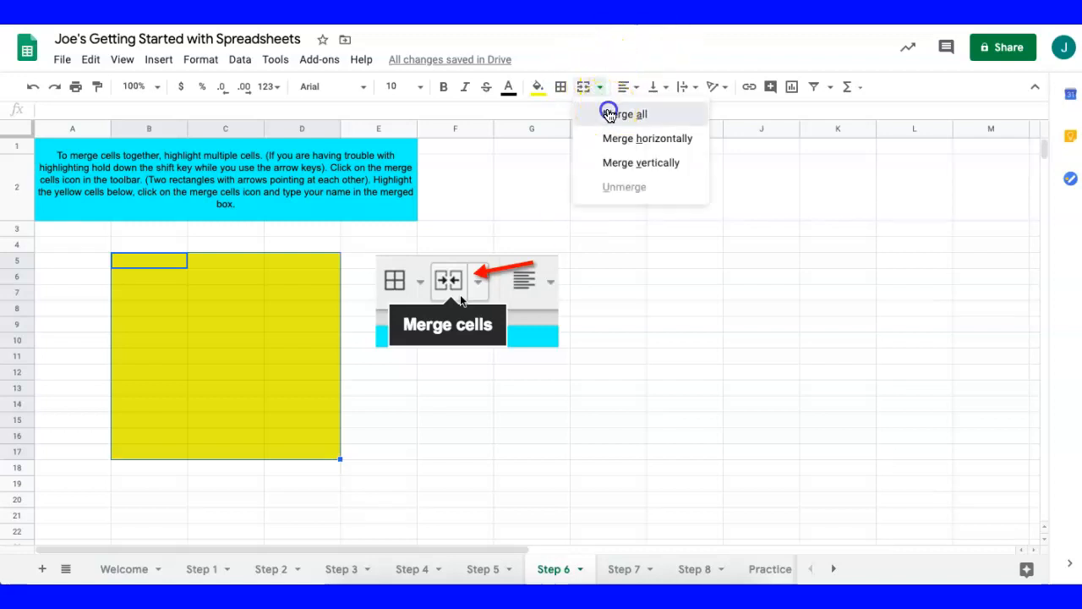
pyautogui.click(613, 113)
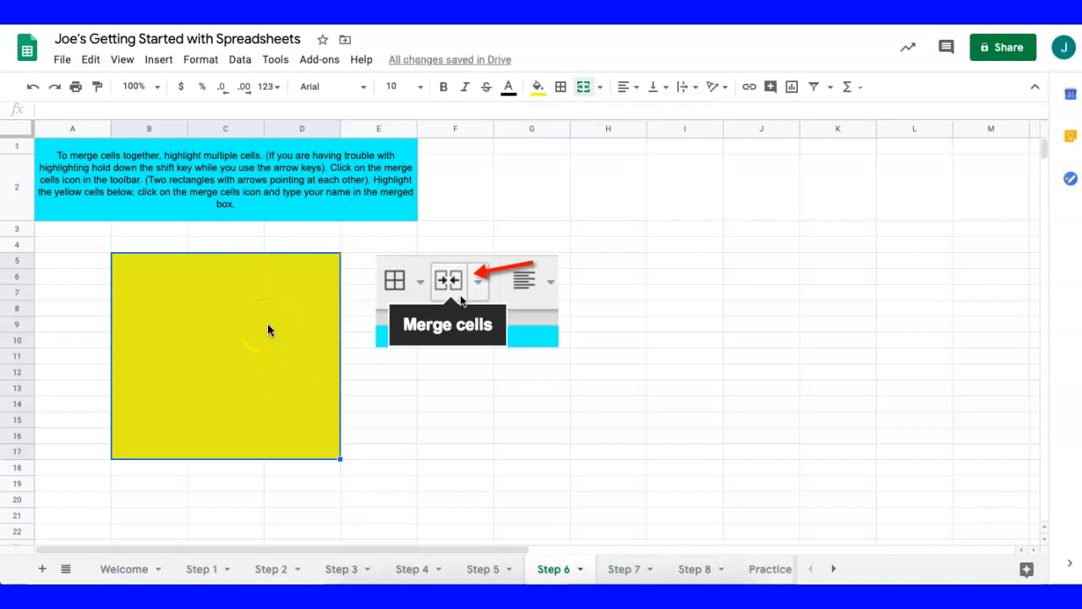
# - On the Step 7 sheet, add a bottom border under the height and width headers in B7:C7
pyautogui.click(620, 568)
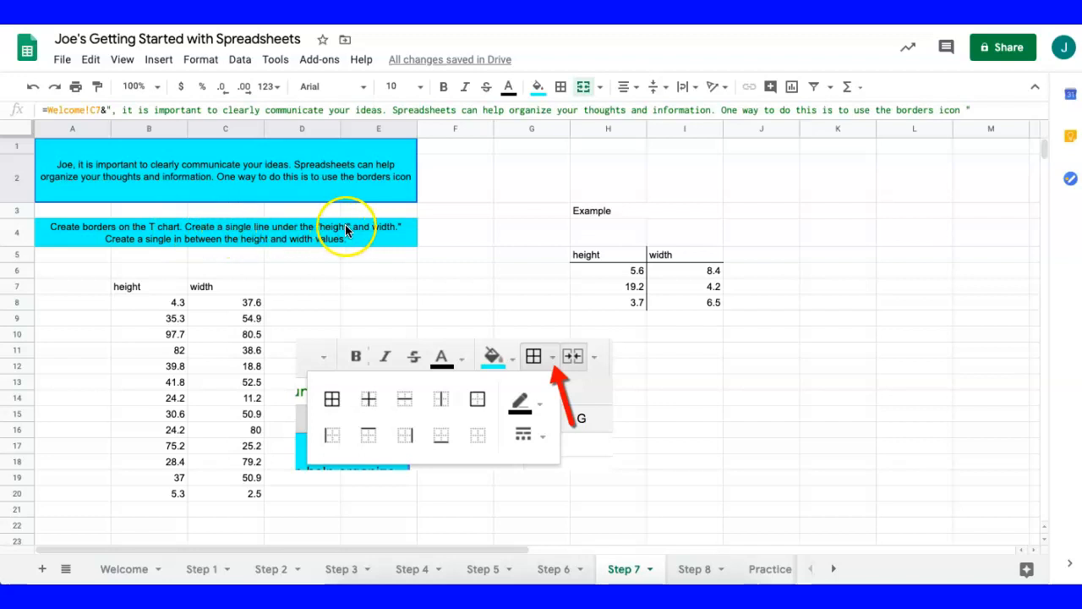
pyautogui.click(124, 292)
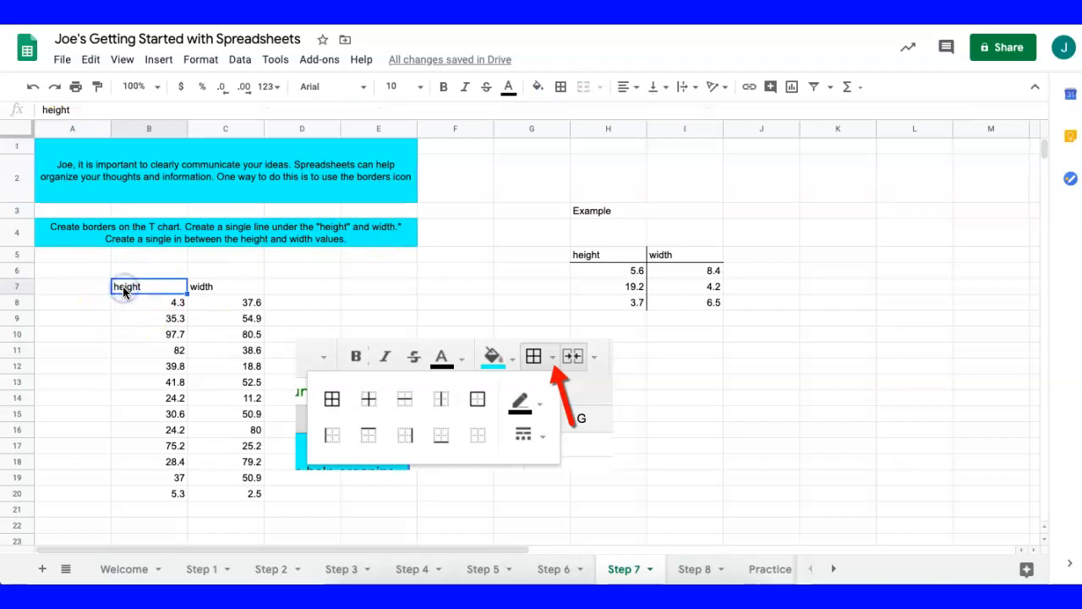
pyautogui.keyDown('shift'); pyautogui.click(229, 287); pyautogui.keyUp('shift')
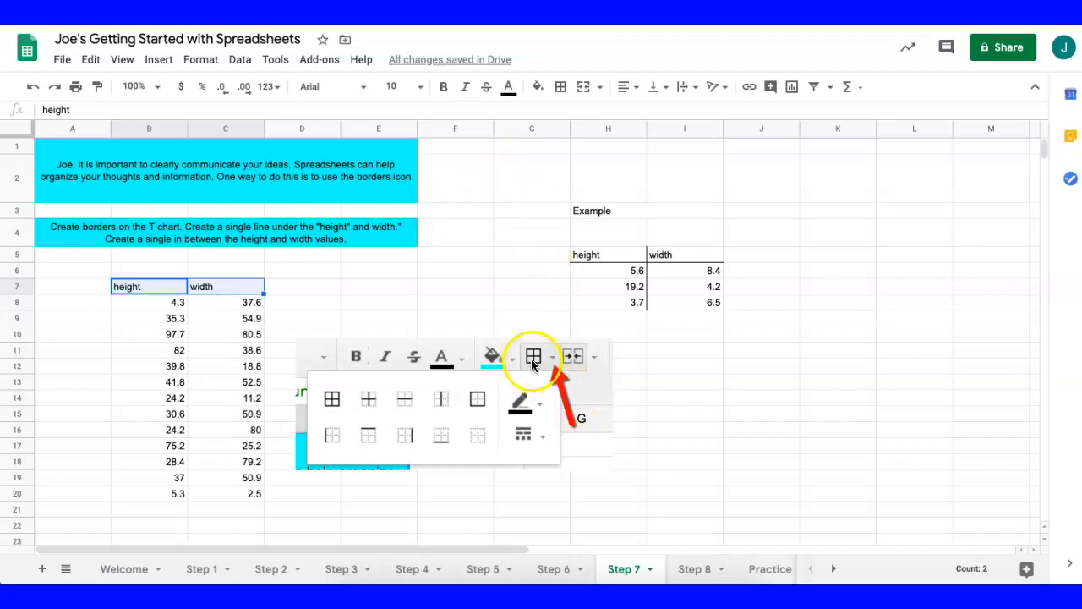
pyautogui.click(560, 87)
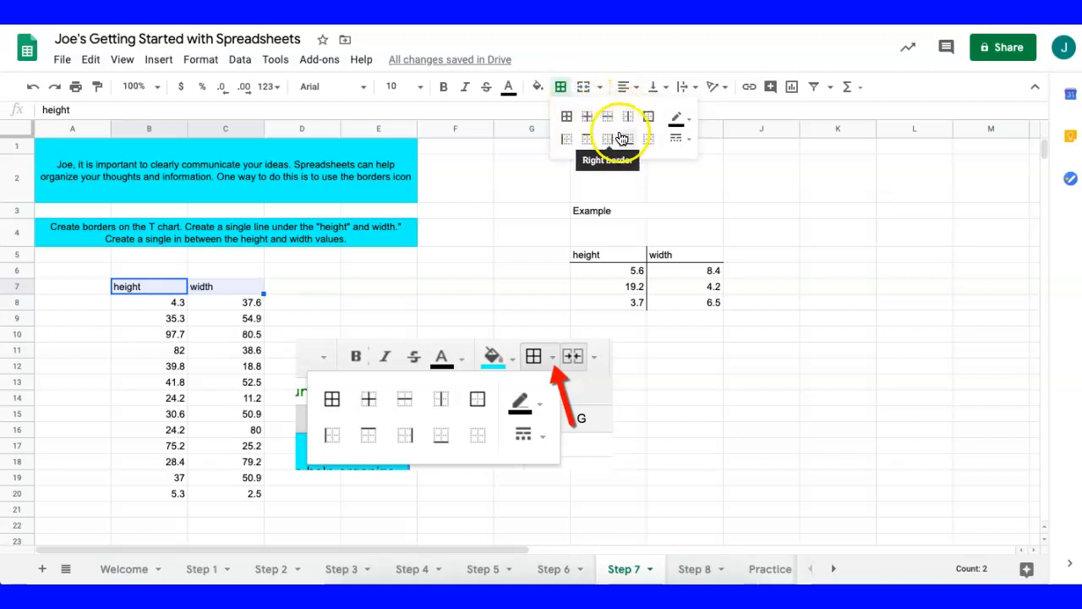
pyautogui.click(627, 142)
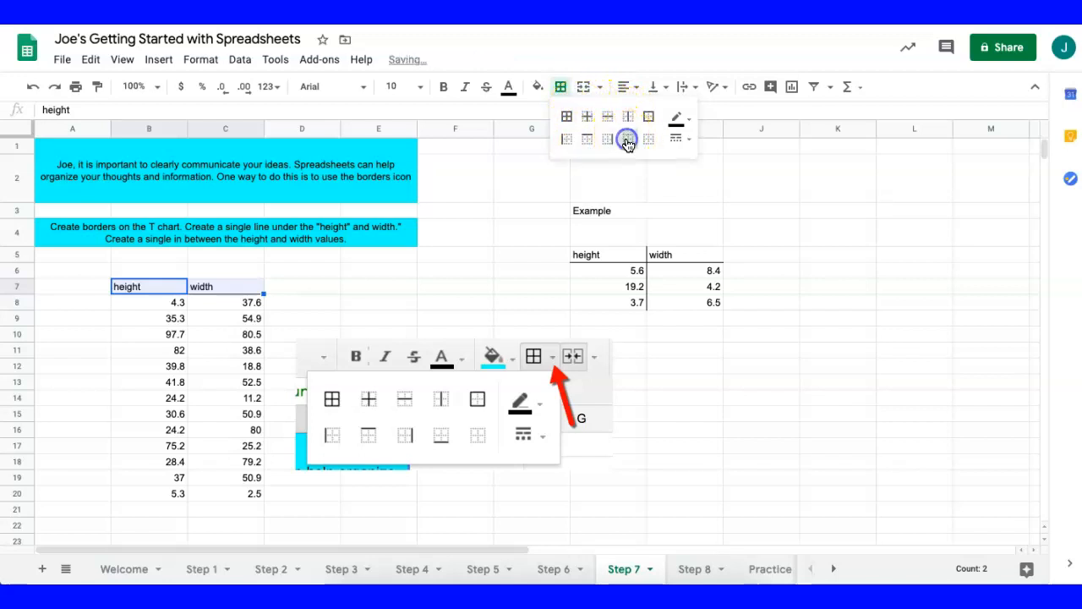
# - Make the border under the height and width headers red with a thicker line style
pyautogui.click(685, 119)
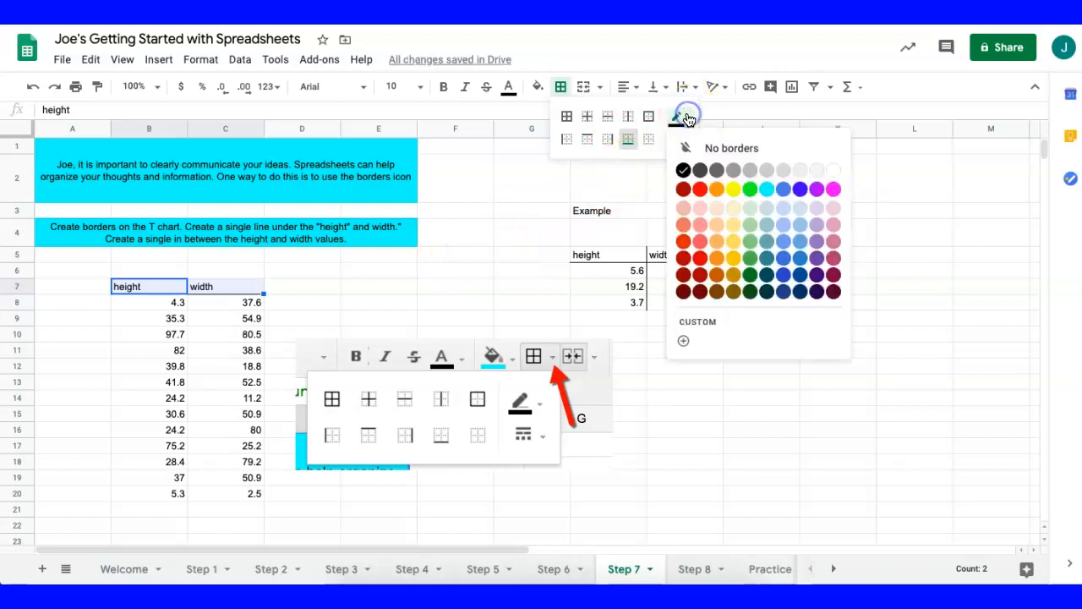
pyautogui.click(700, 189)
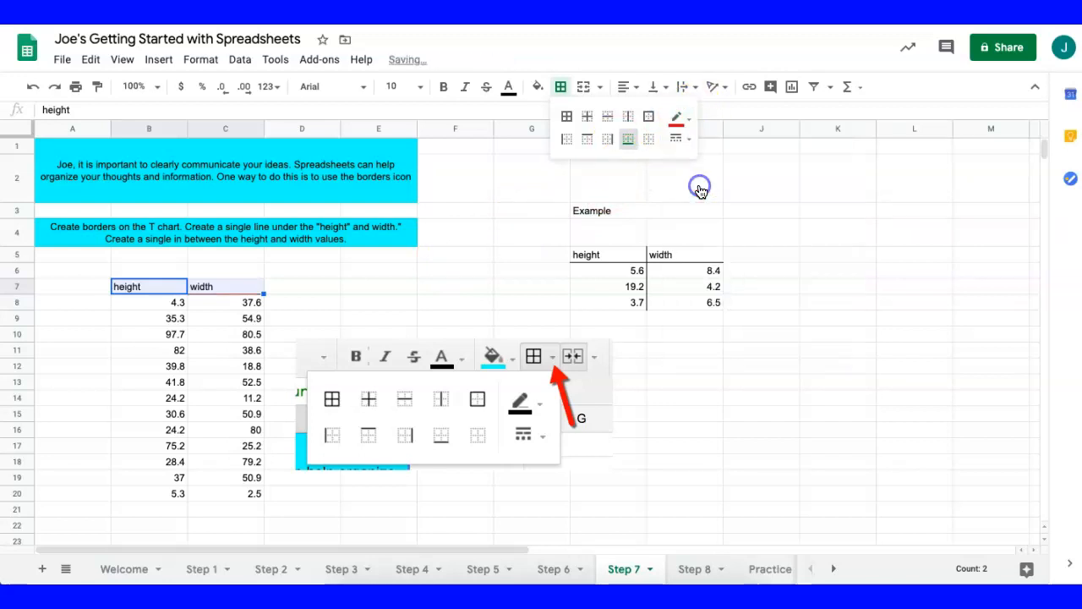
pyautogui.click(685, 139)
pyautogui.click(712, 205)
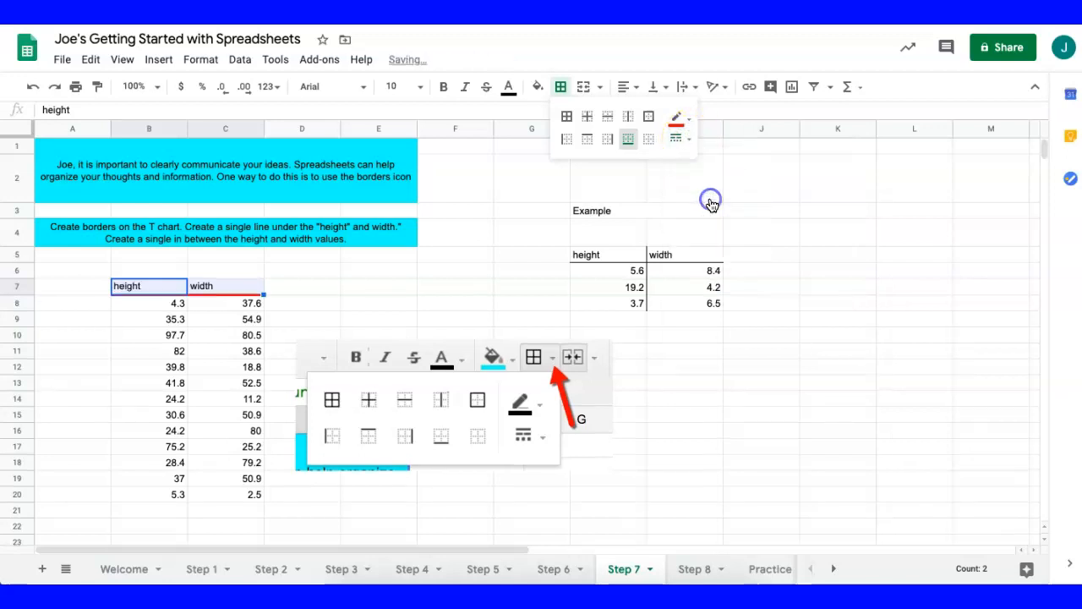
pyautogui.click(379, 288)
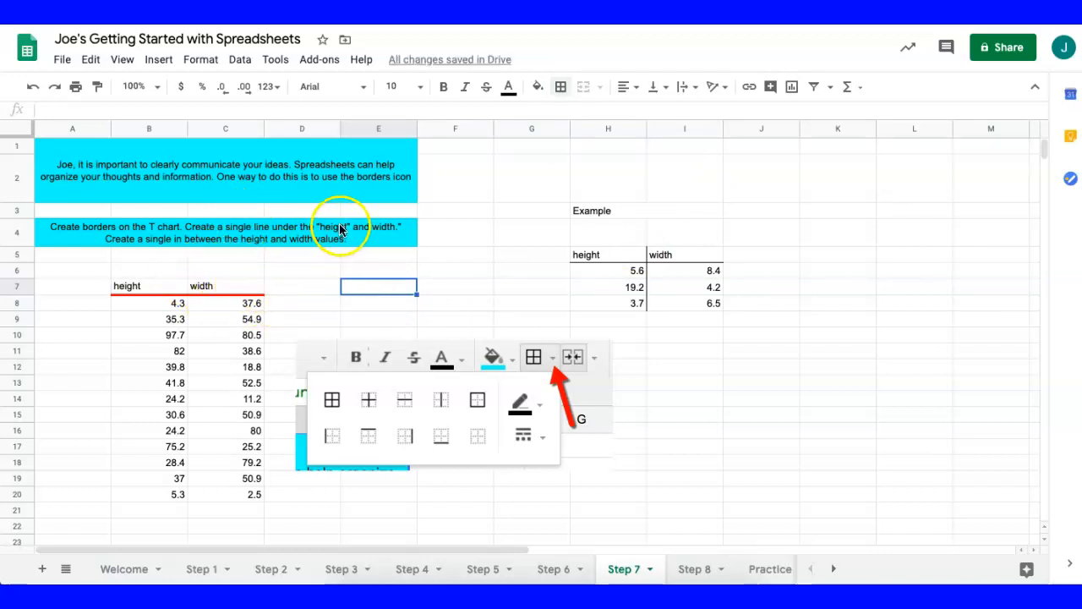
# - Add outer borders around the height and width values in B8:C20
pyautogui.click(137, 304)
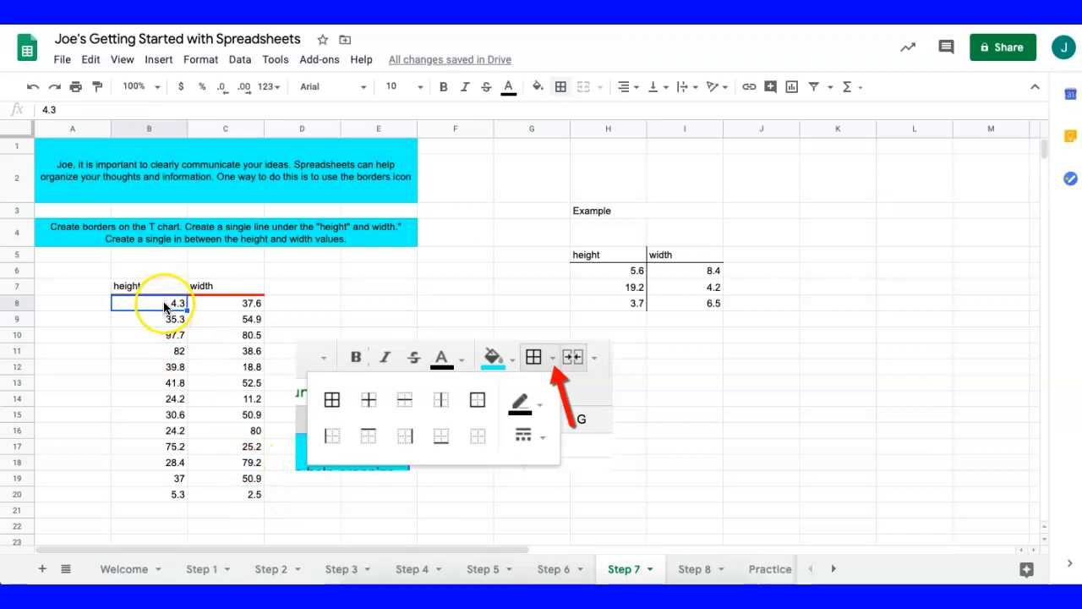
pyautogui.keyDown('shift'); pyautogui.click(258, 493); pyautogui.keyUp('shift')
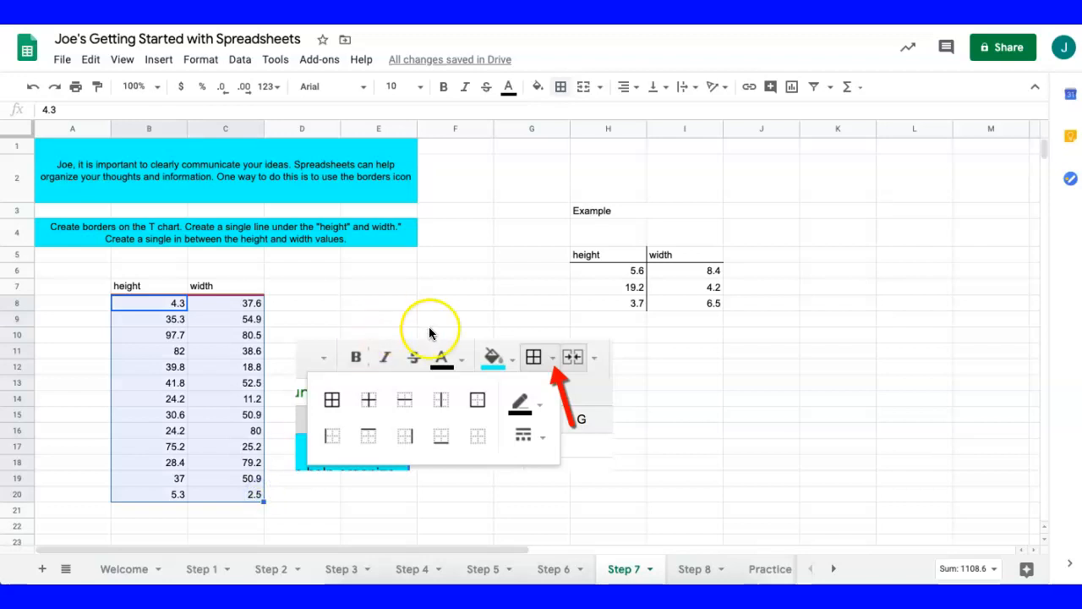
pyautogui.click(477, 403)
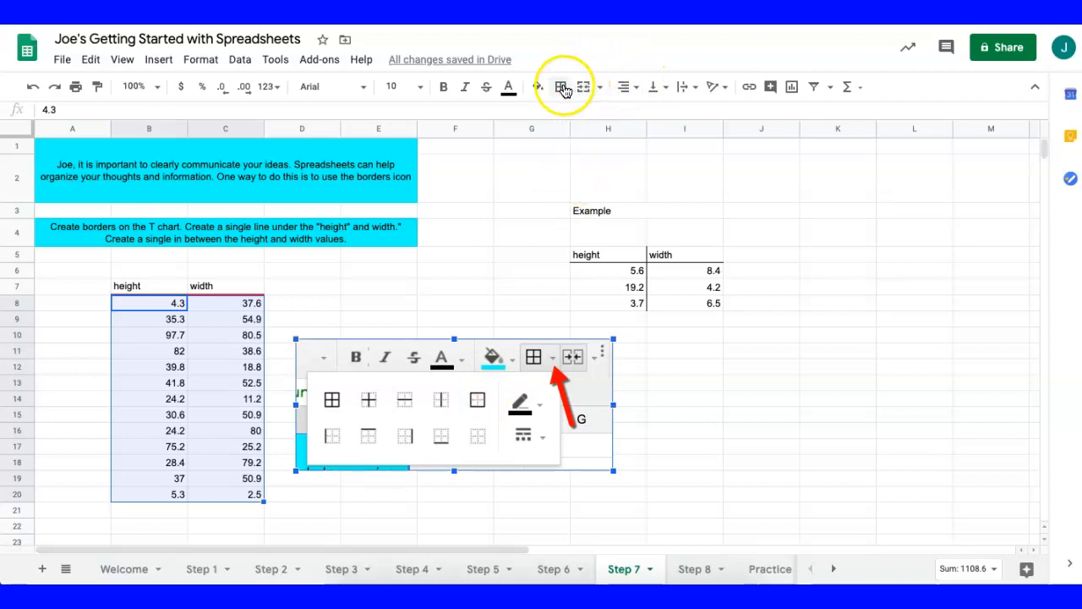
pyautogui.click(561, 87)
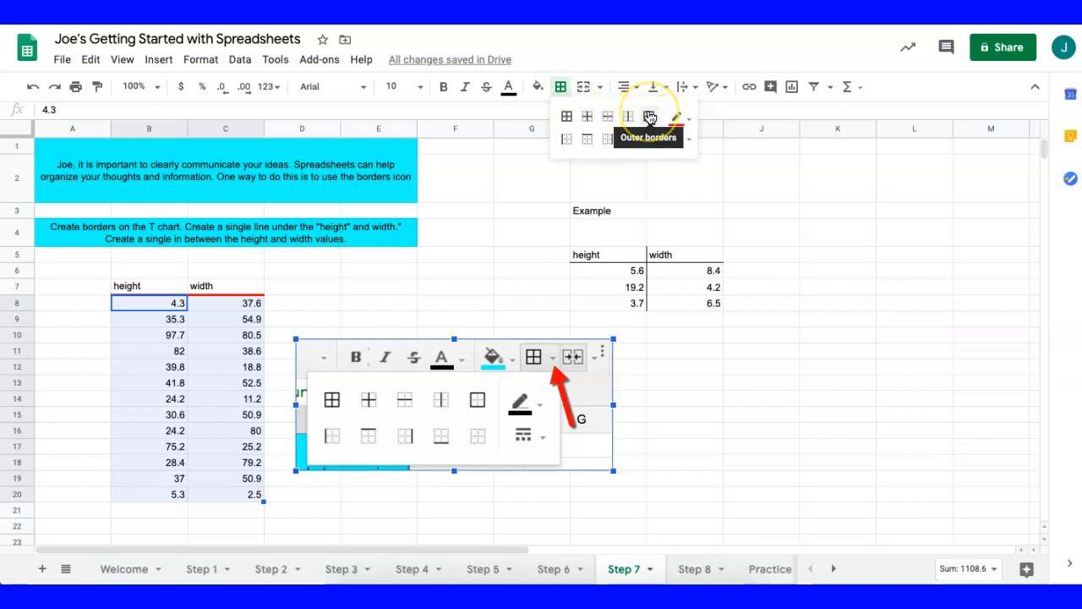
pyautogui.click(649, 117)
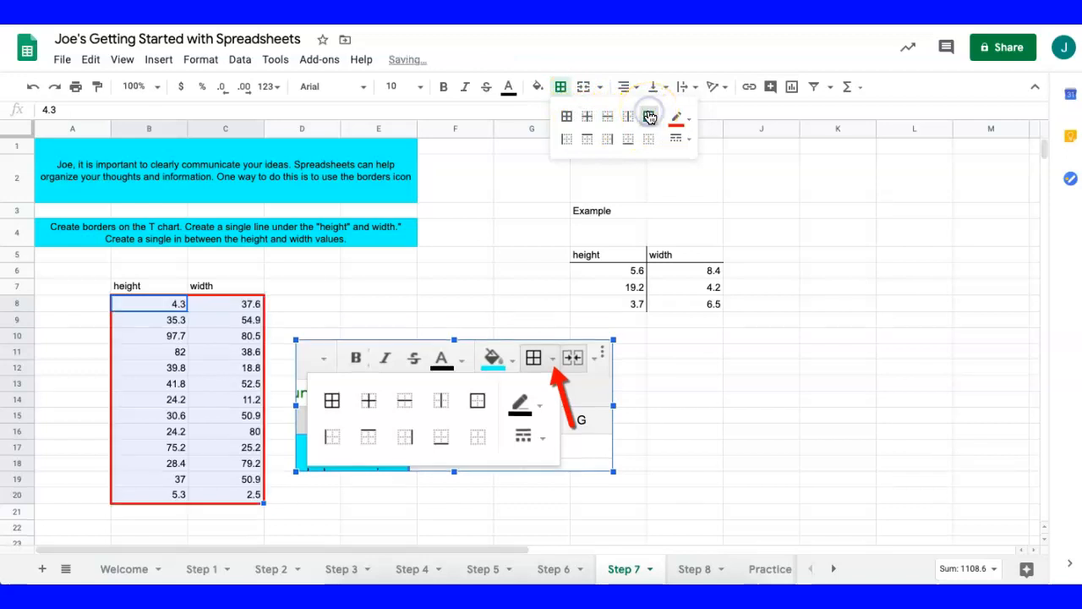
# - Change the colour of the outer borders around B8:C20 to dark magenta
pyautogui.click(683, 120)
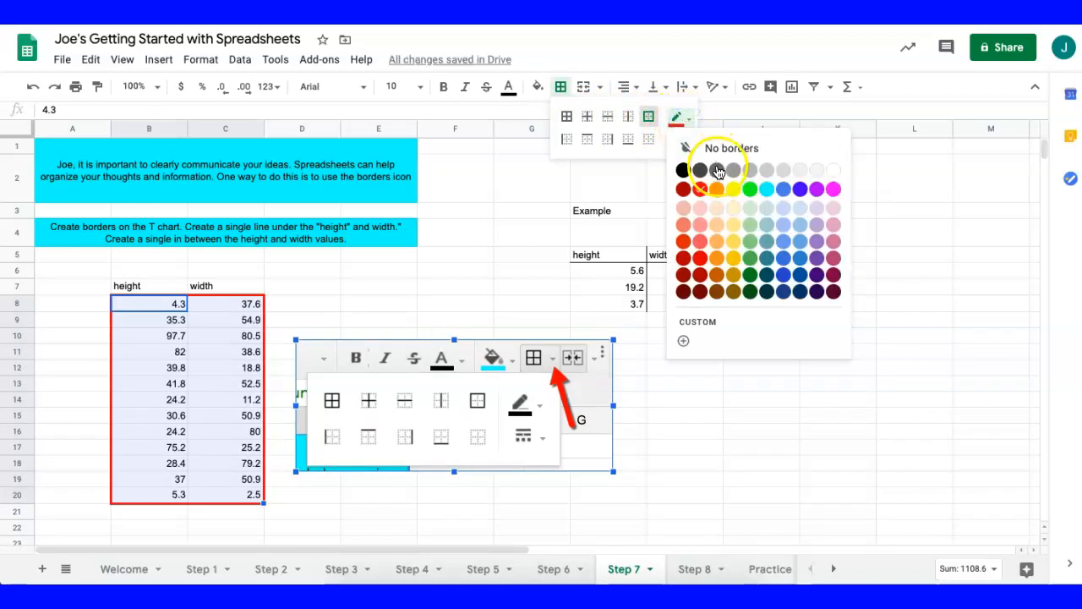
pyautogui.click(833, 257)
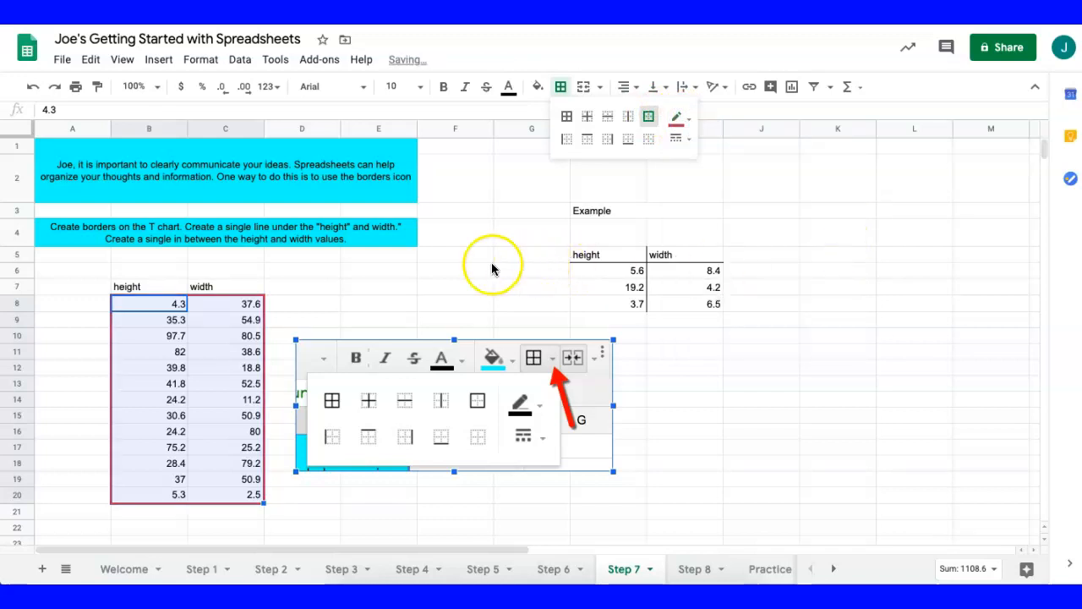
pyautogui.click(444, 271)
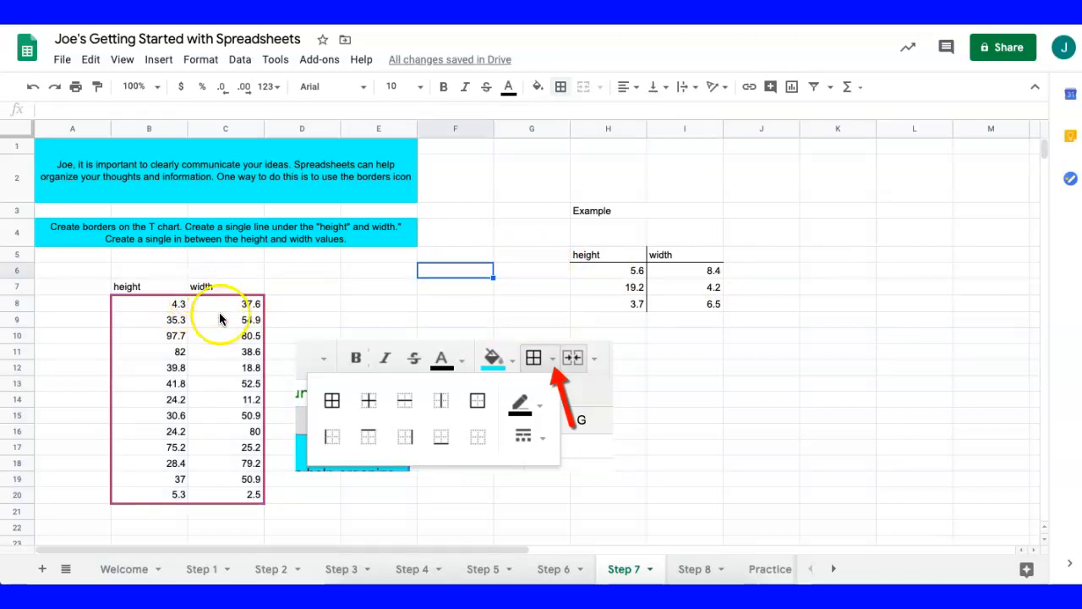
# - On the Step 8 sheet, wrap the text in the yellow merged cell in row 5
pyautogui.click(694, 569)
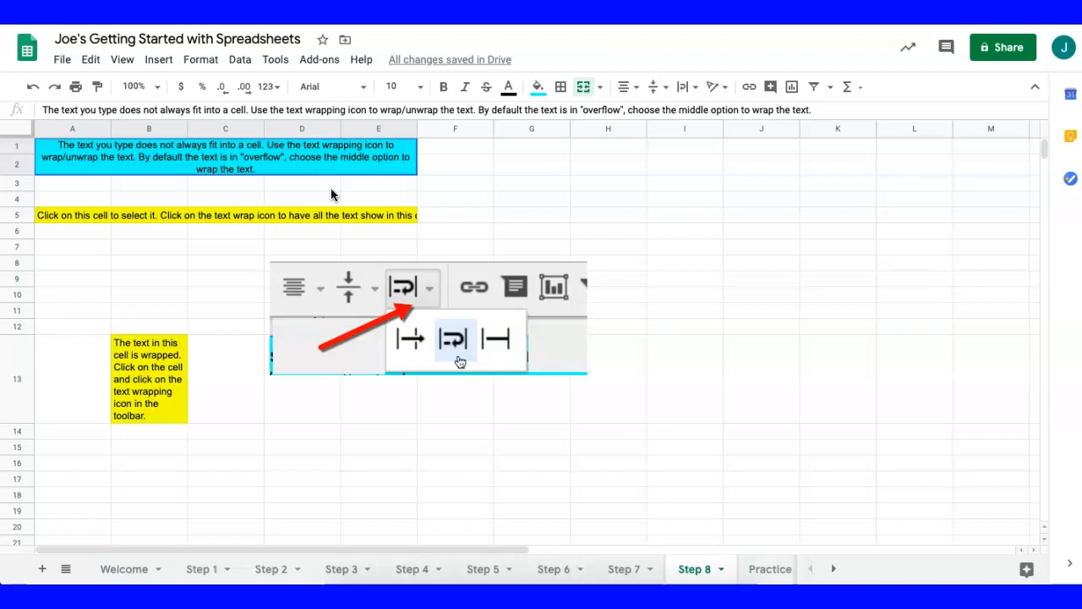
pyautogui.click(287, 214)
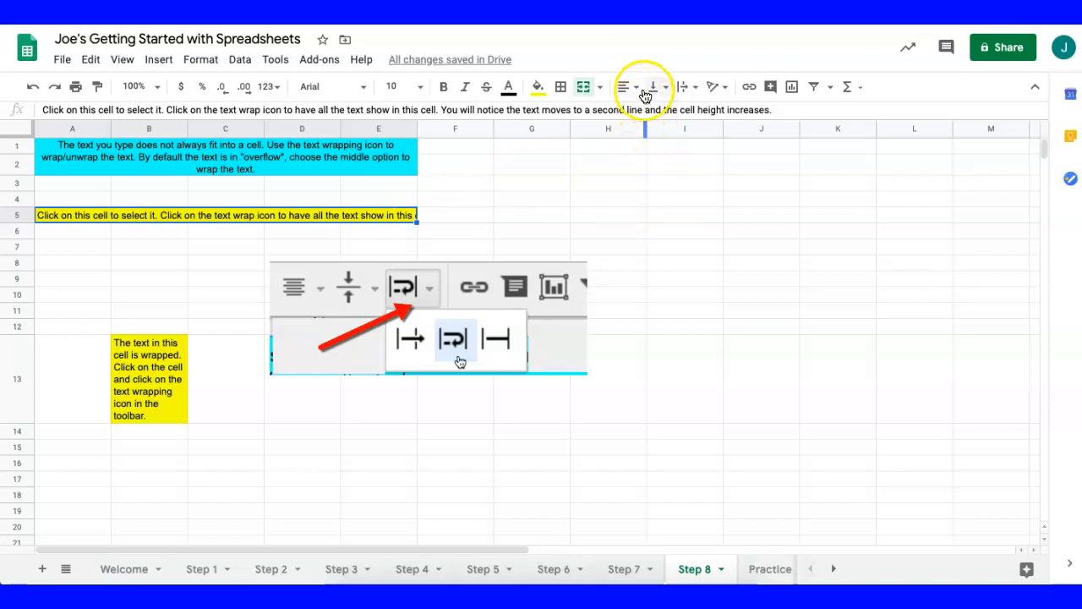
pyautogui.click(694, 89)
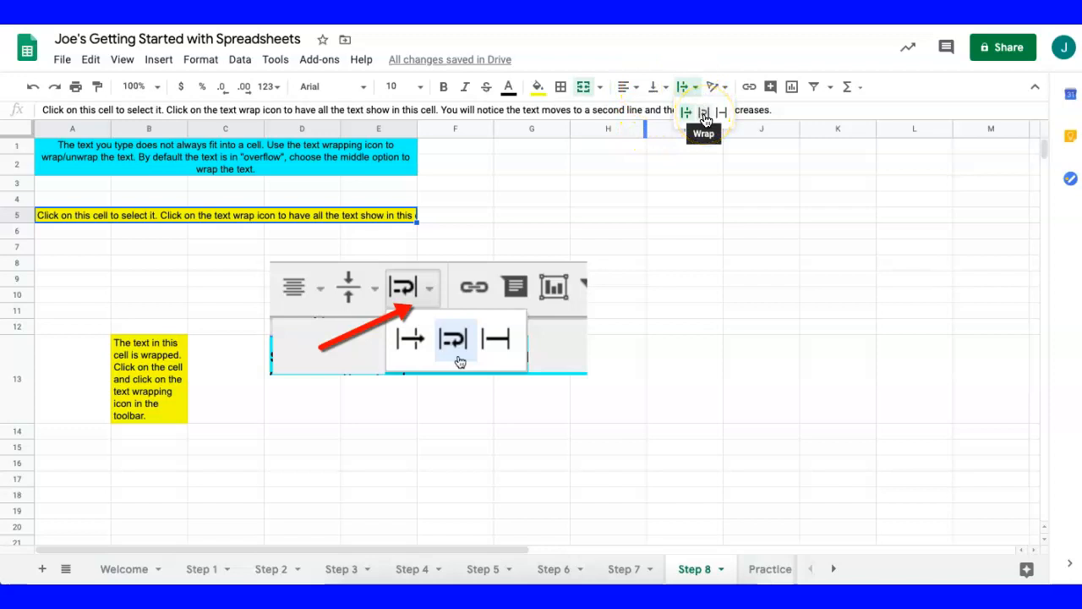
pyautogui.click(704, 113)
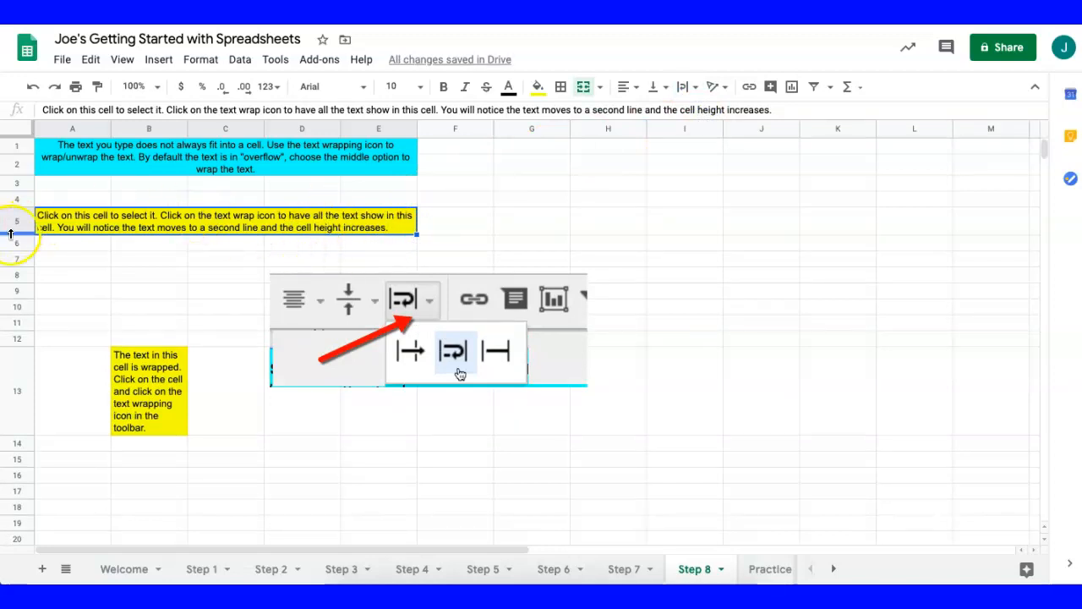
# - Make row 5 several lines taller and align the yellow cell's text to the top of the cell
pyautogui.moveTo(16, 231); pyautogui.dragTo(11, 298)
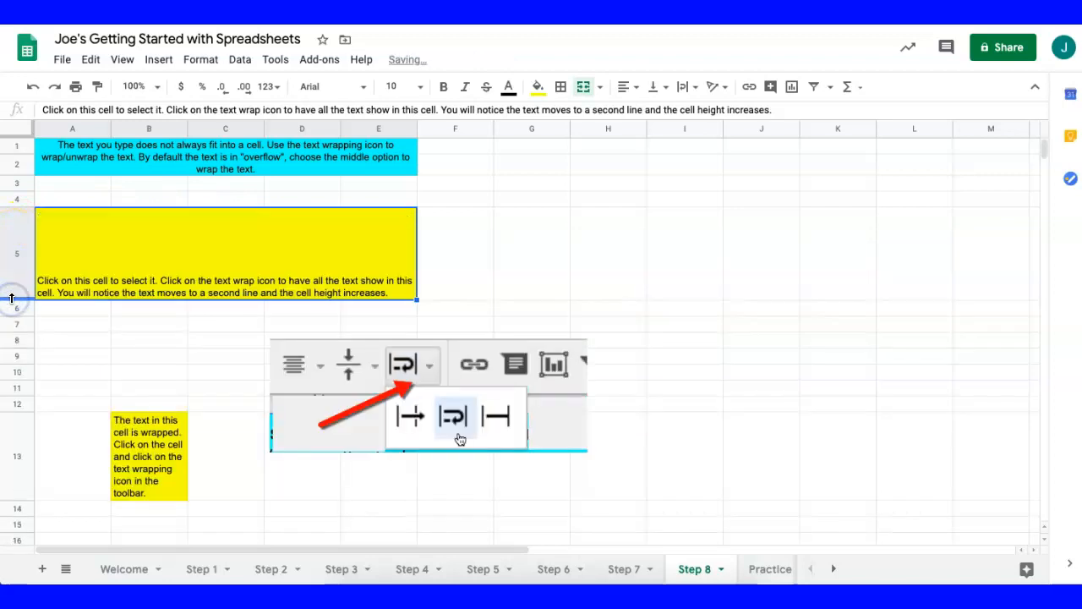
pyautogui.click(62, 288)
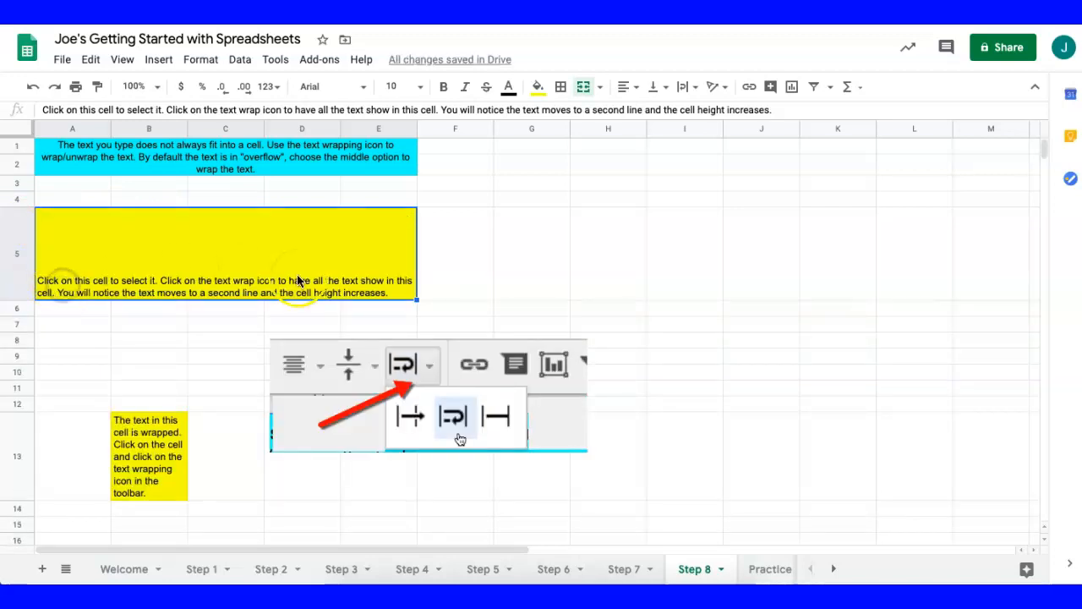
pyautogui.click(387, 296)
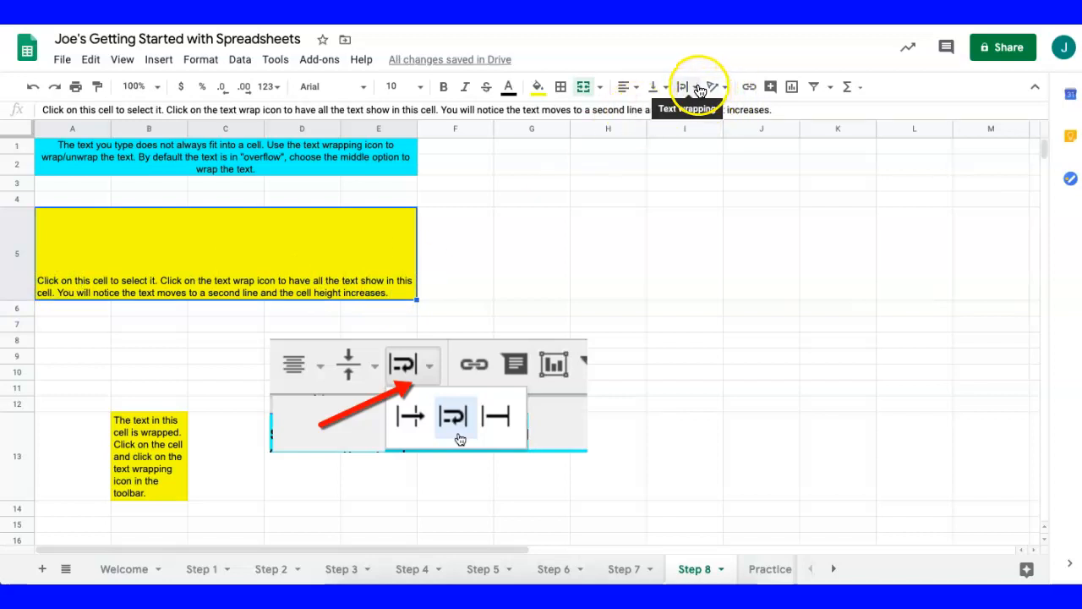
pyautogui.click(666, 88)
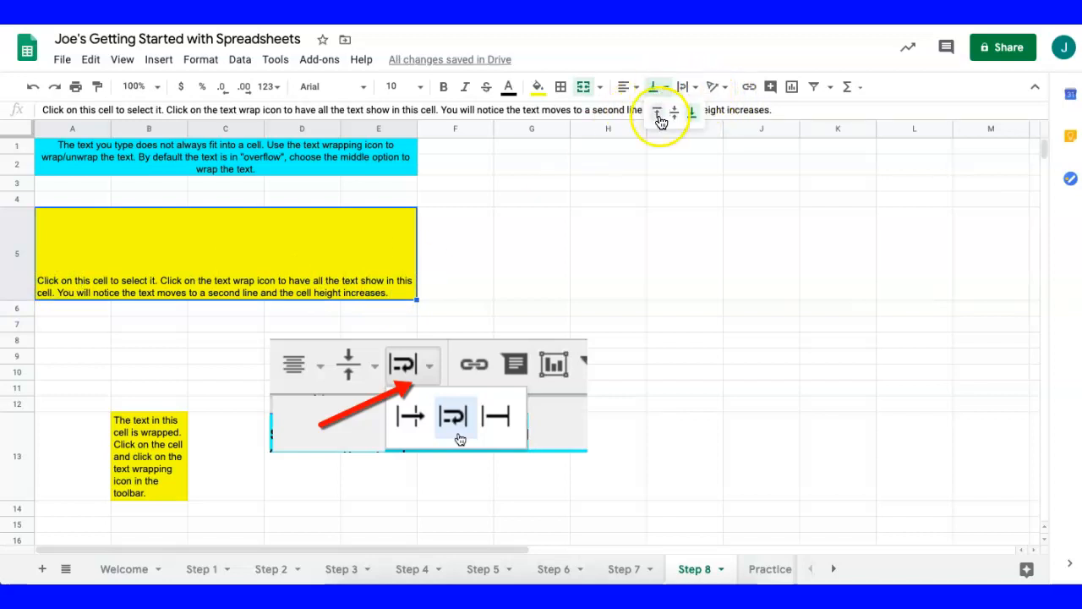
pyautogui.click(657, 117)
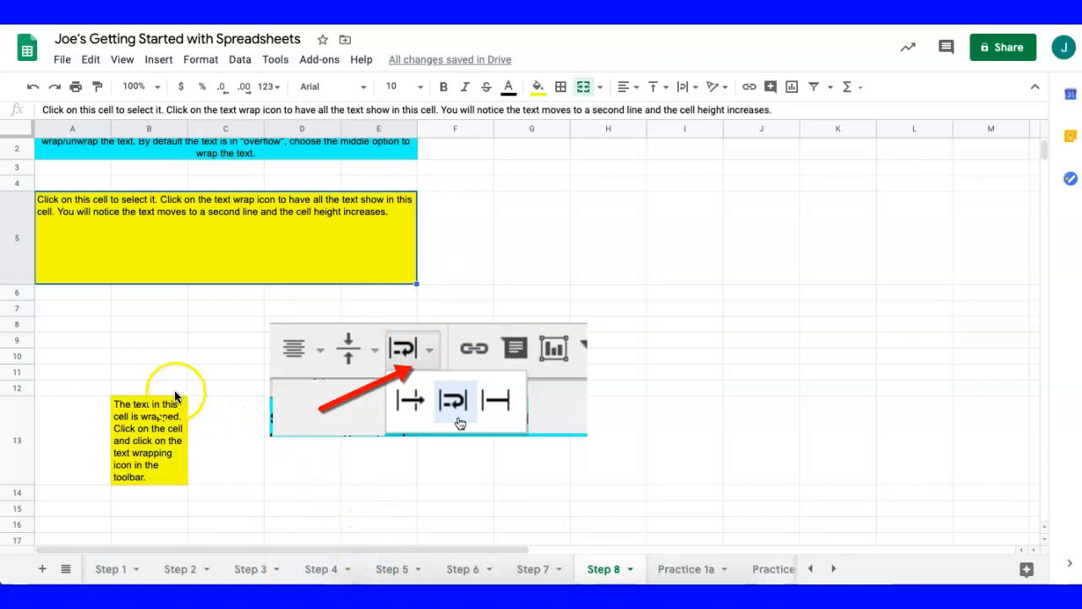
# - Review the Step 1 through Step 8 sheets one after another
pyautogui.click(116, 573)
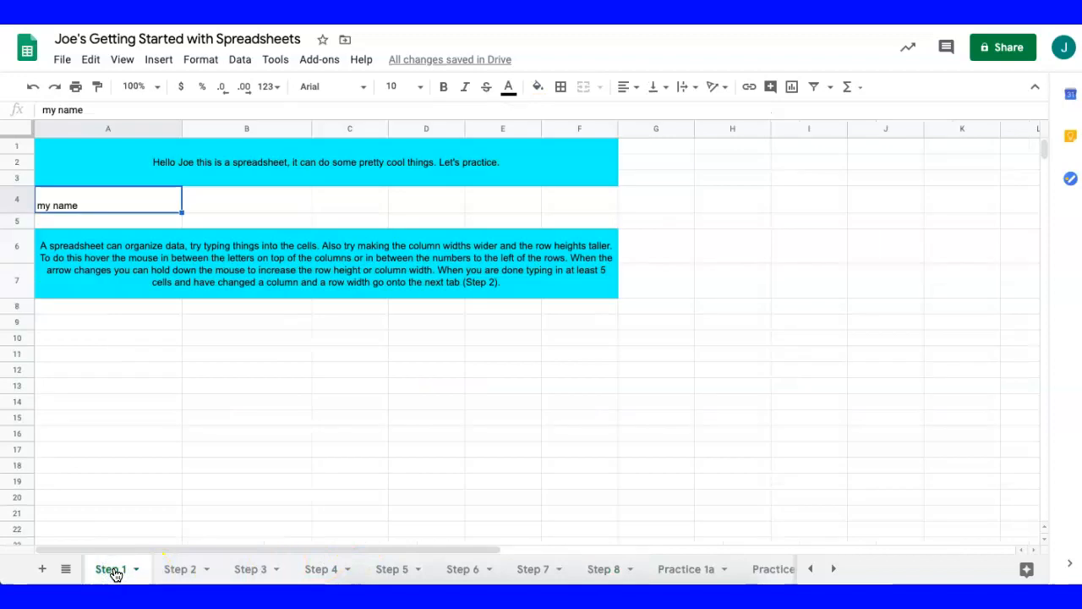
pyautogui.click(186, 573)
pyautogui.click(251, 572)
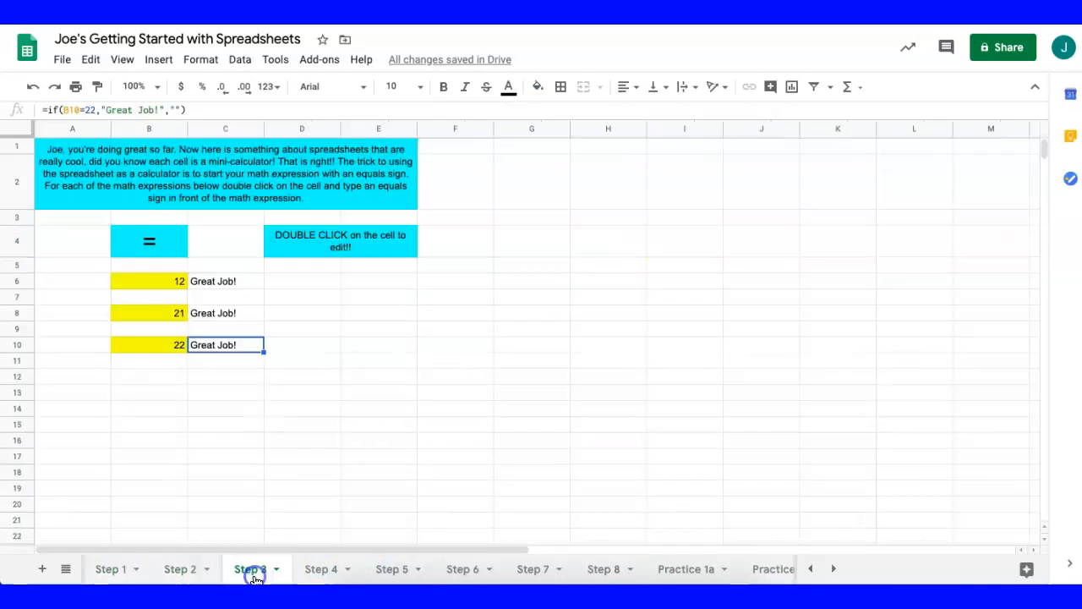
pyautogui.click(322, 573)
pyautogui.click(394, 572)
pyautogui.click(456, 574)
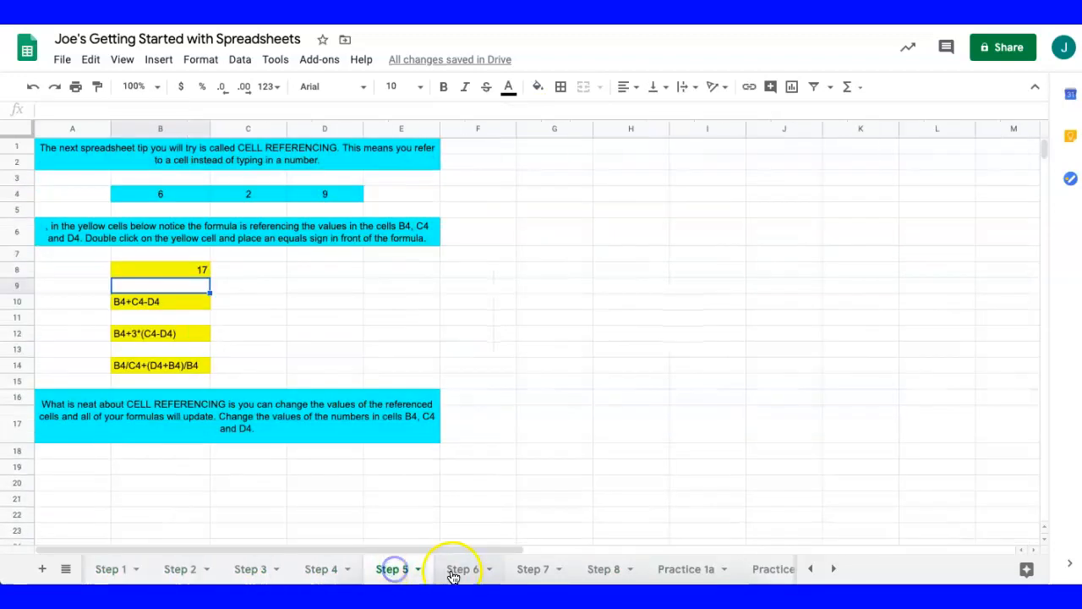
pyautogui.click(539, 571)
pyautogui.click(594, 572)
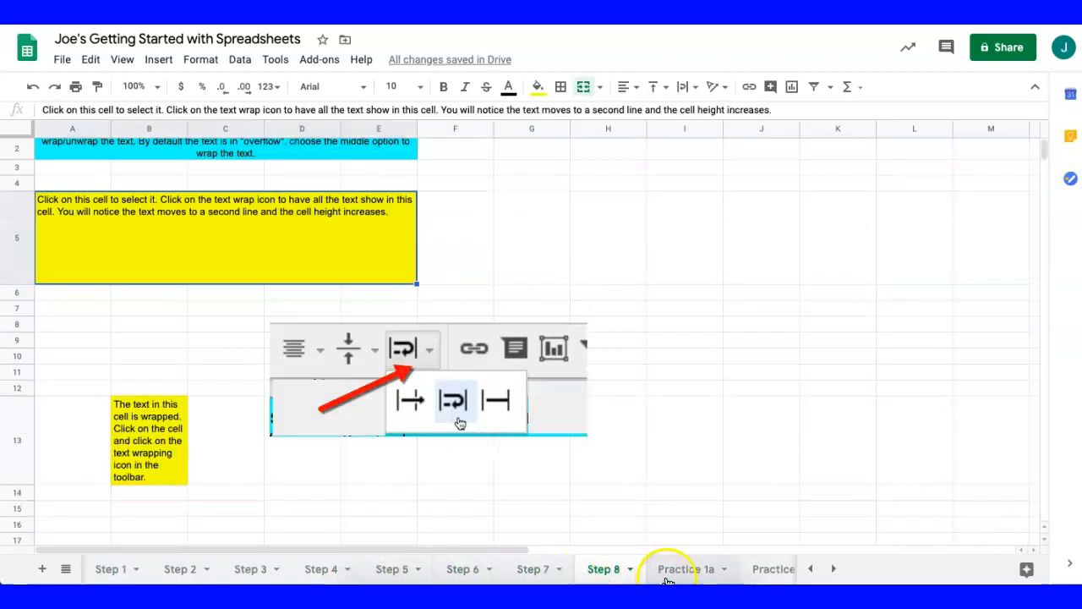
# - Look through the speeding-fines exercise on the Practice 1a, Practice 1b and Practice 1c sheets
pyautogui.click(681, 571)
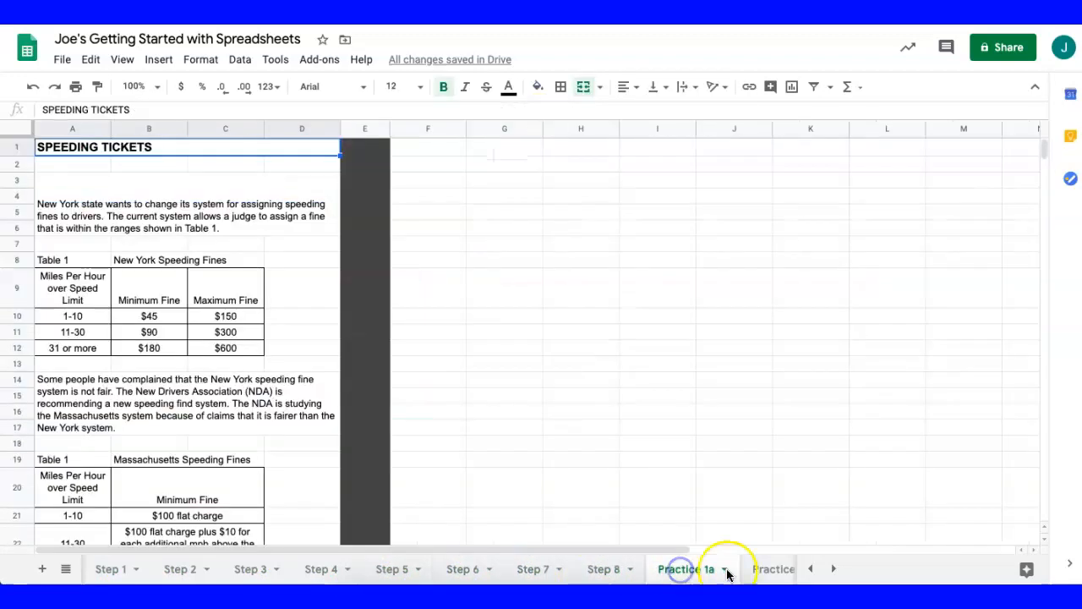
pyautogui.click(779, 571)
pyautogui.click(832, 569)
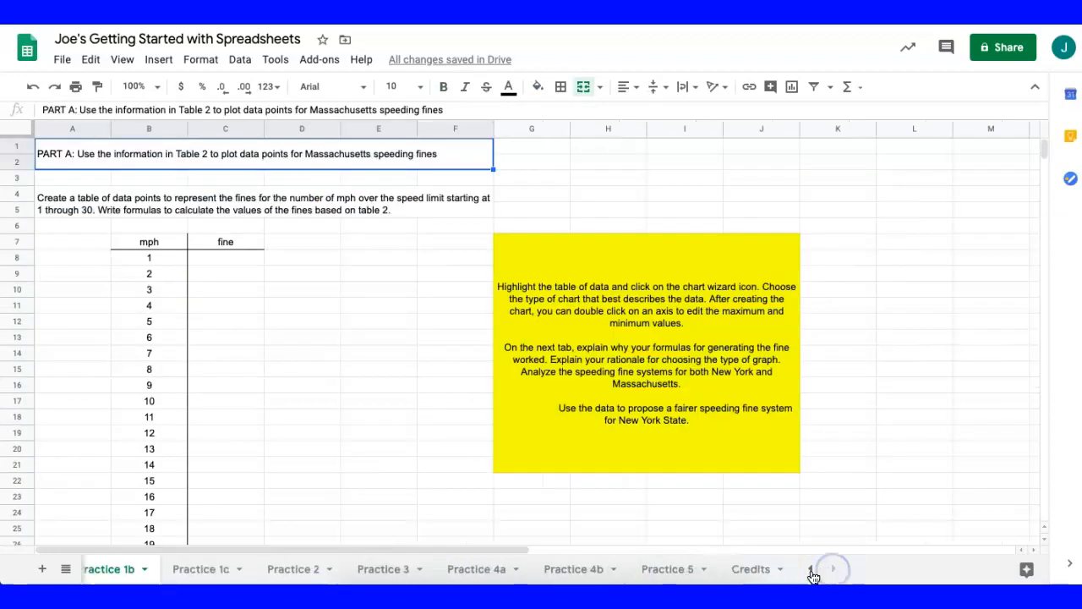
pyautogui.click(200, 571)
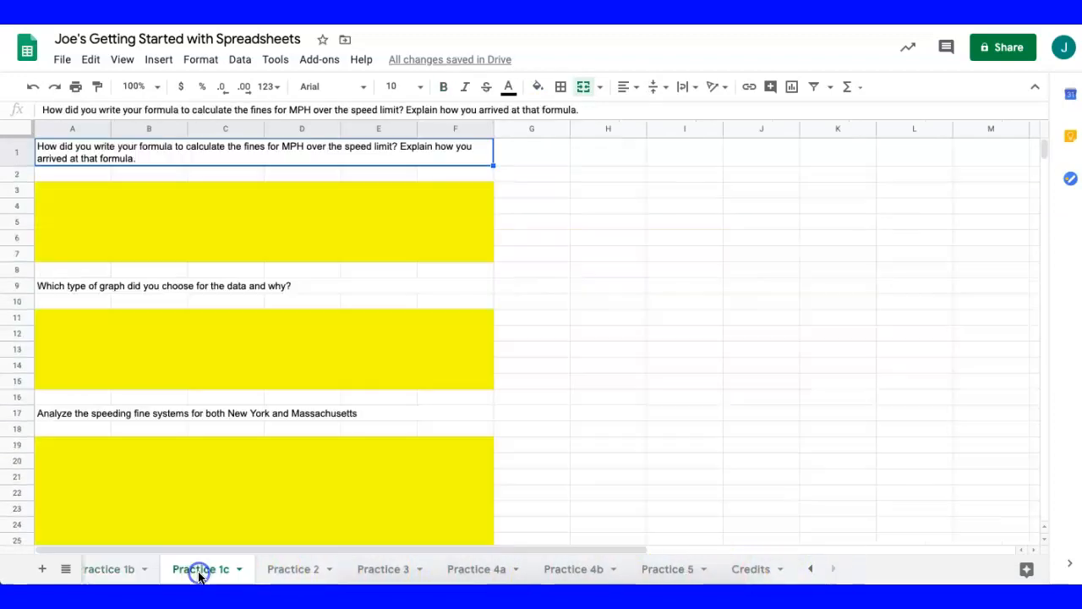